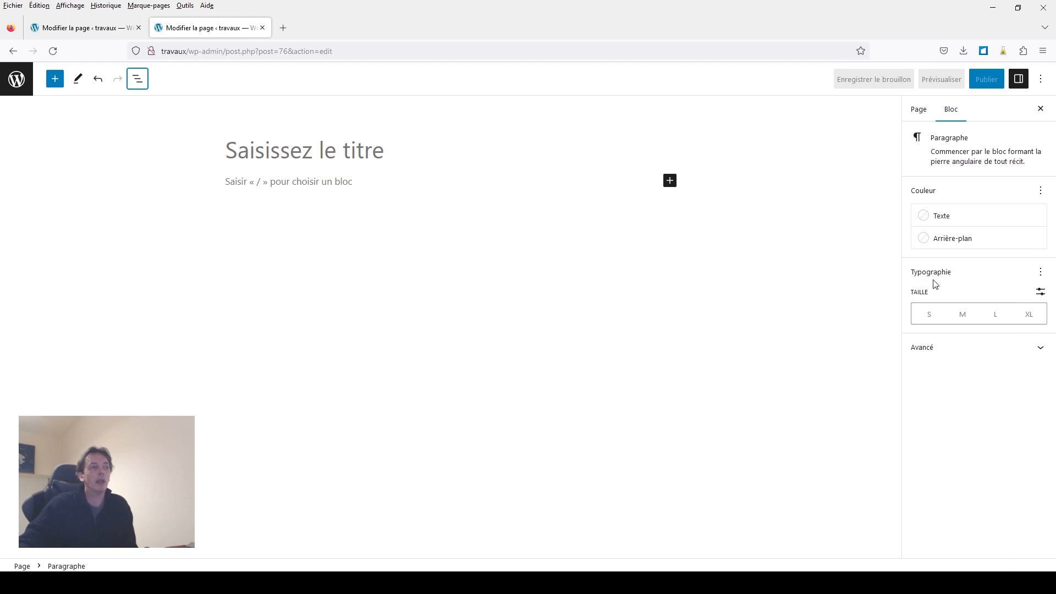
Step: Insert an Audio block in the empty paragraph below the page title
click(506, 179)
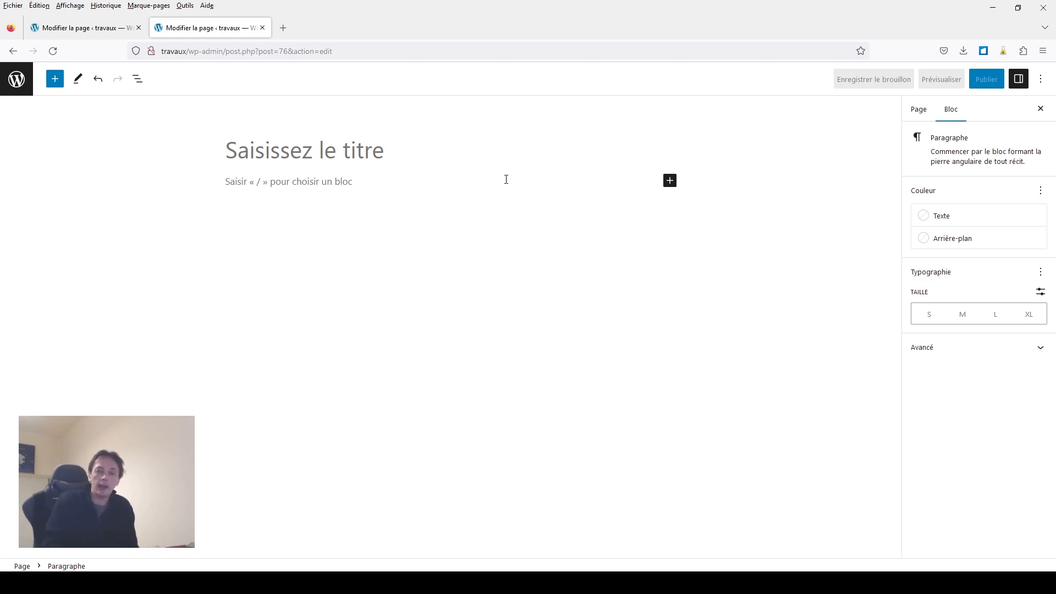
text(/)
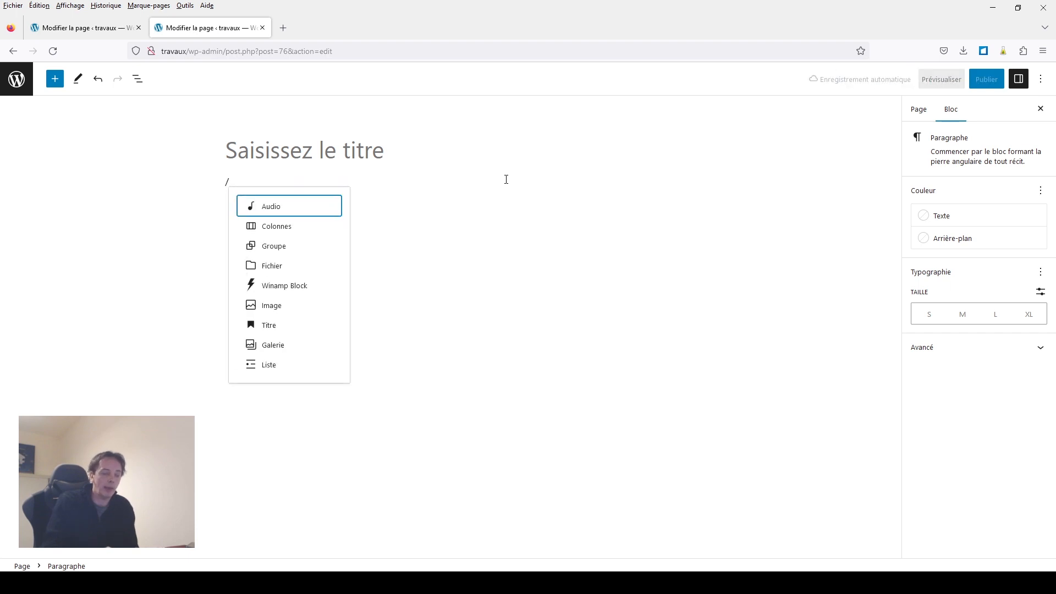
text(audio)
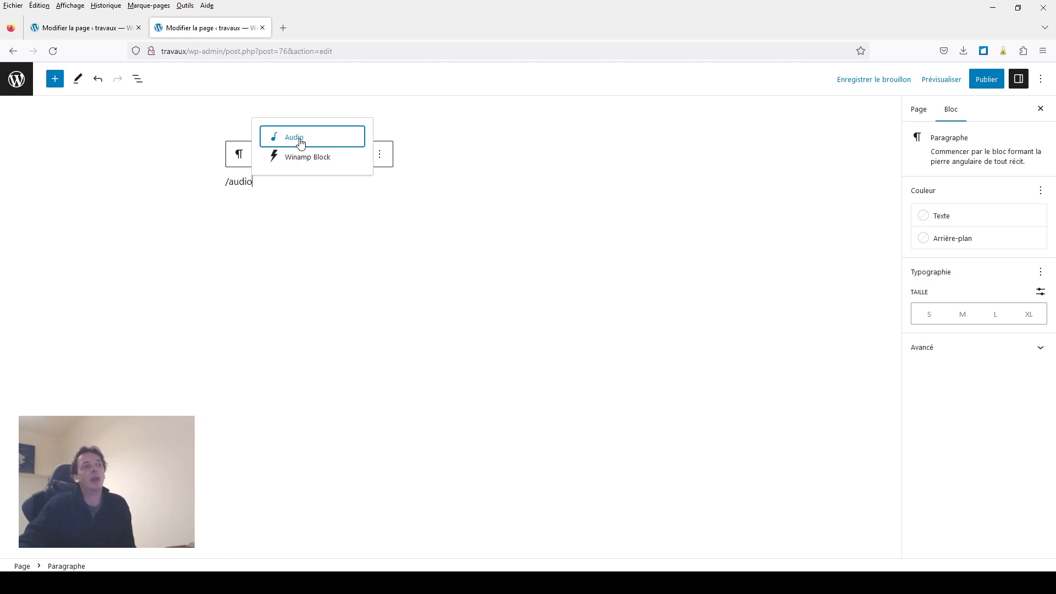
click(301, 143)
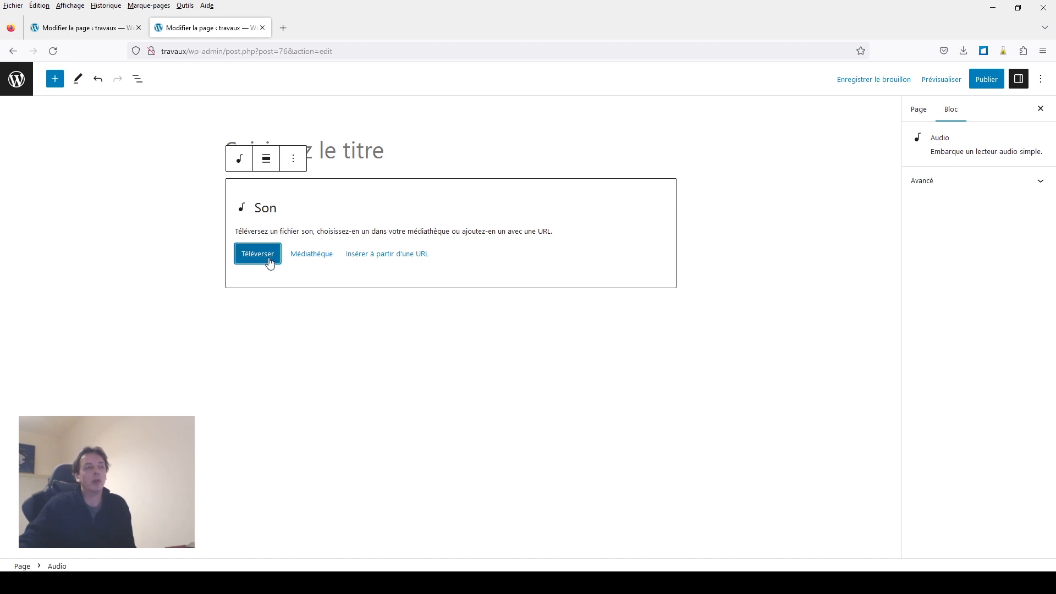
Step: Load Road-Tripzzz-Ofshane.mp3 from the media library into the Audio block
click(308, 258)
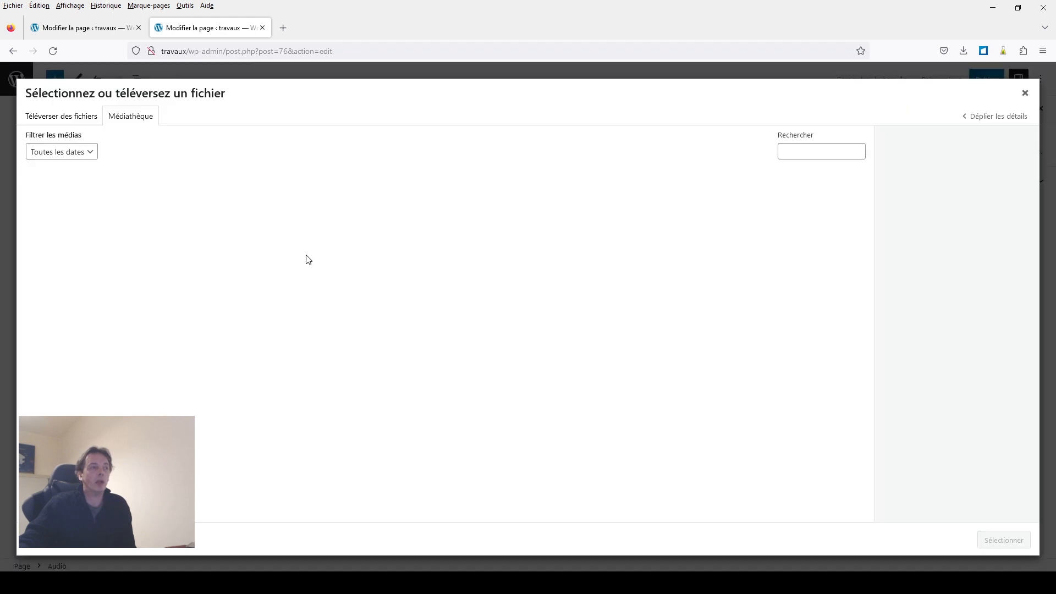
click(91, 218)
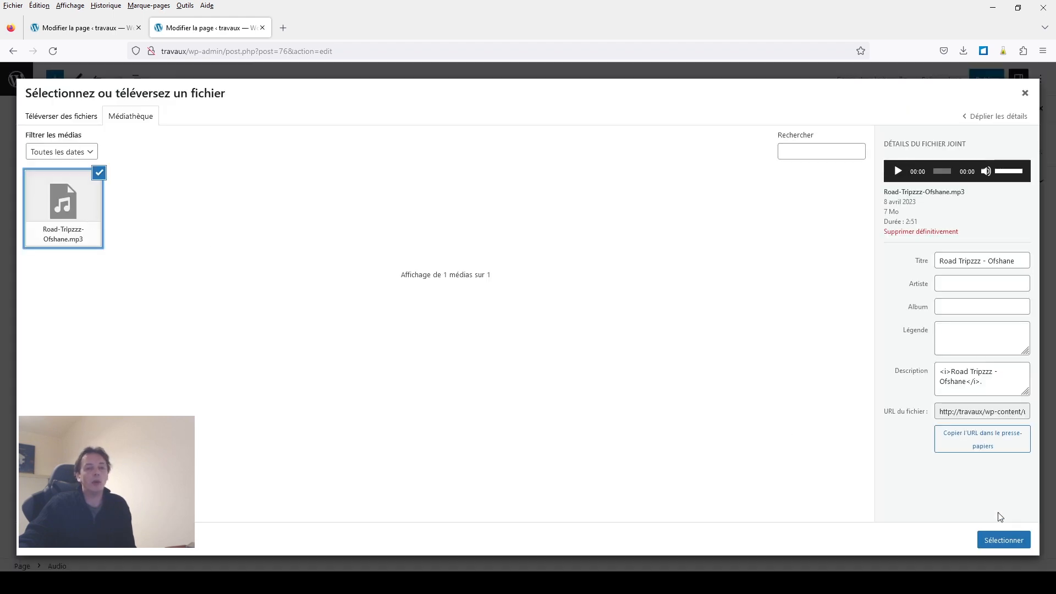
click(1004, 541)
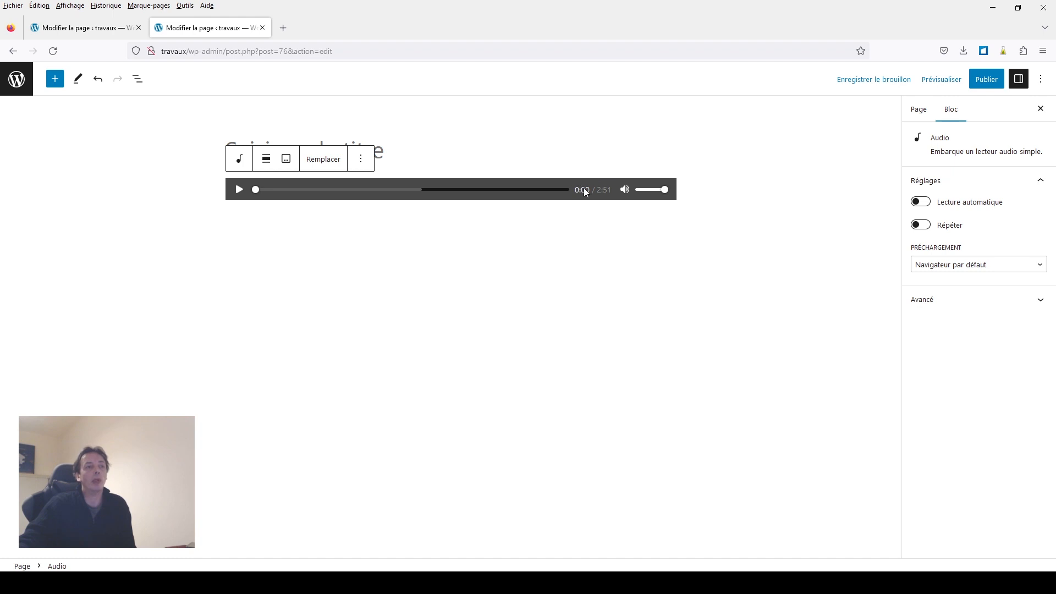
Step: Move the audio player's playback position to 0:38 and save the page draft
drag(255, 189, 324, 189)
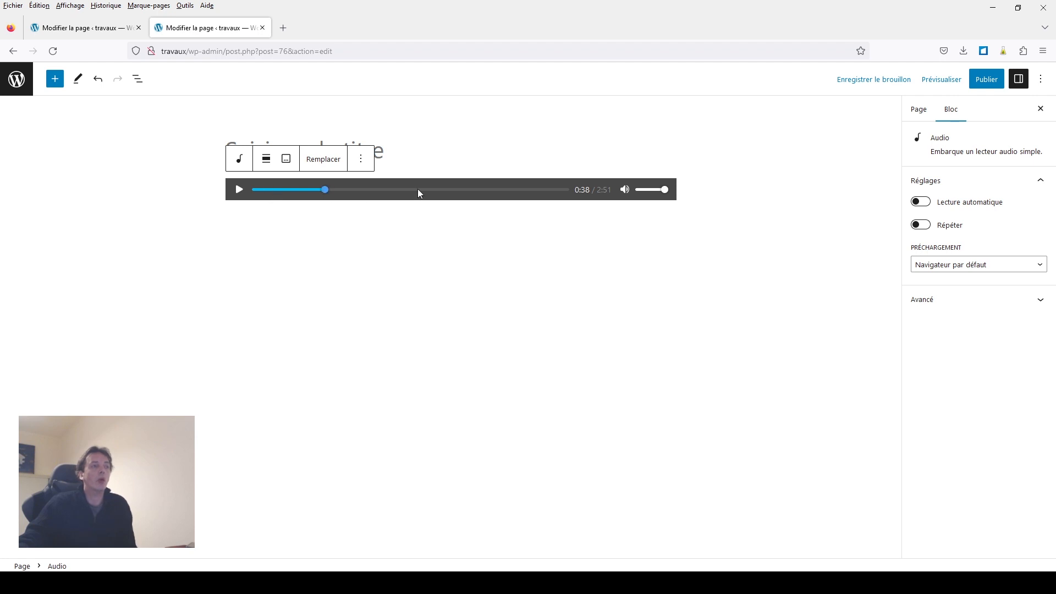
key(ctrl+s)
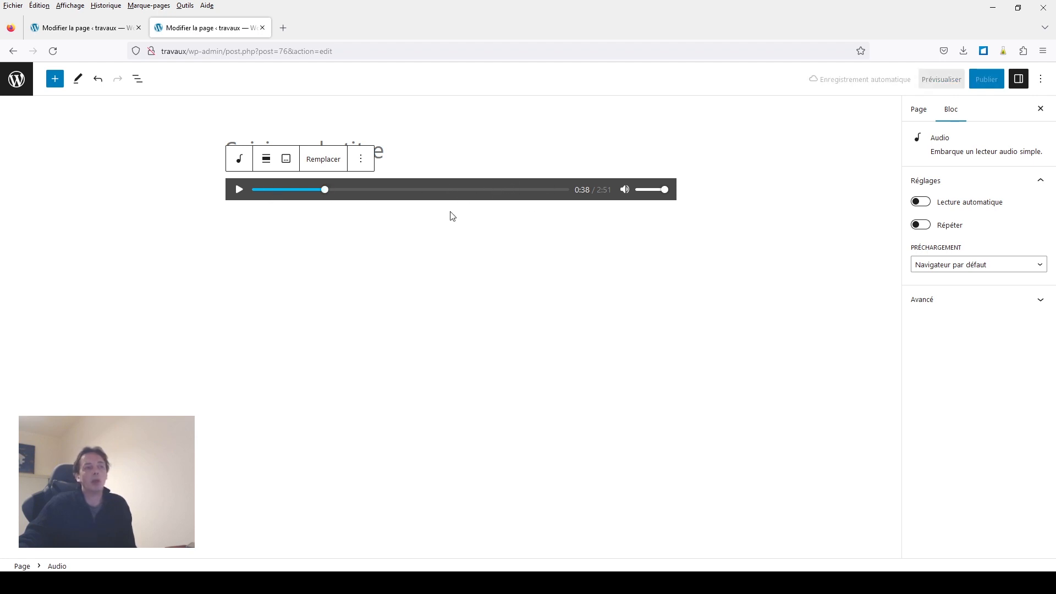
click(451, 215)
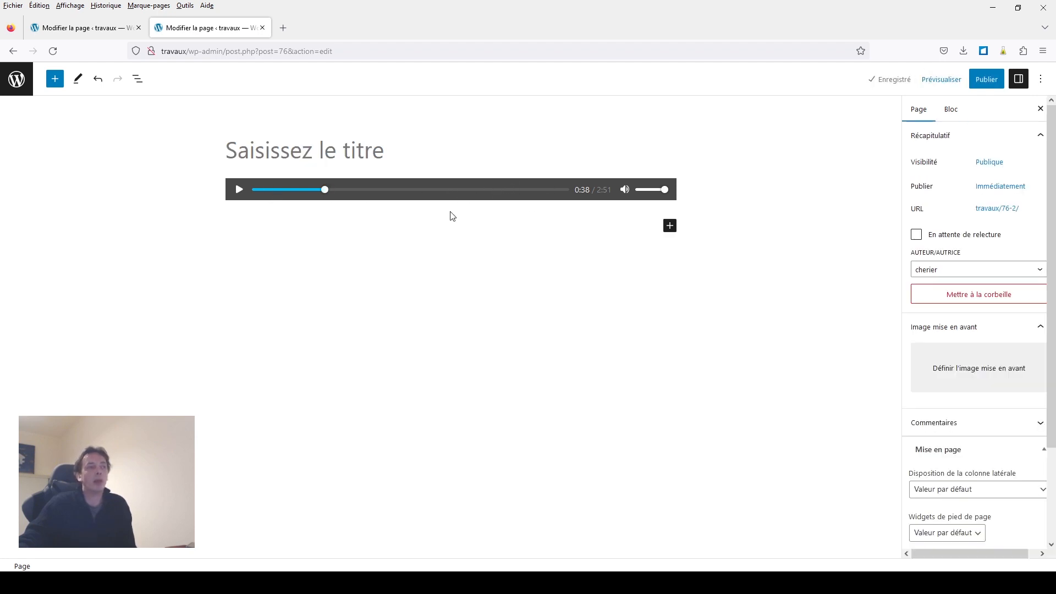
Step: Start an empty paragraph below the audio player, browse the block library and search it for "audio"
click(414, 222)
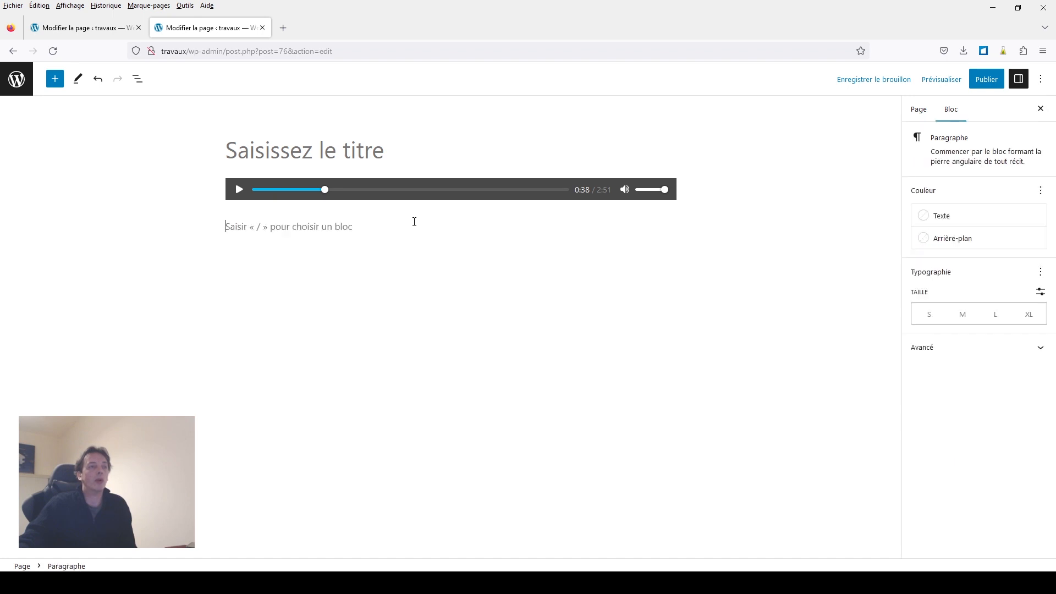
click(56, 80)
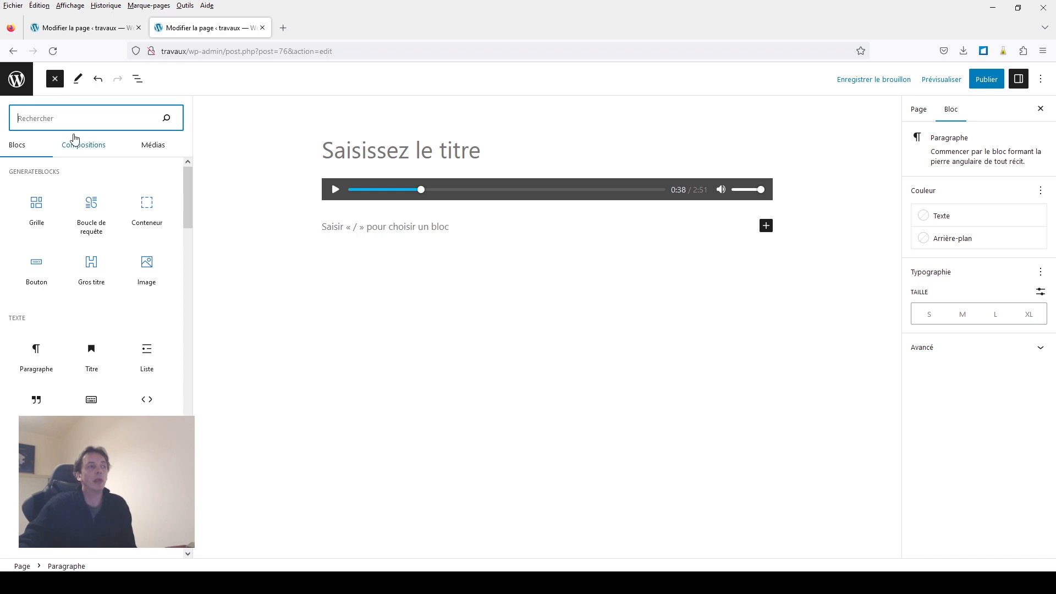
scroll(134, 203, down, 3)
scroll(134, 203, down, 15)
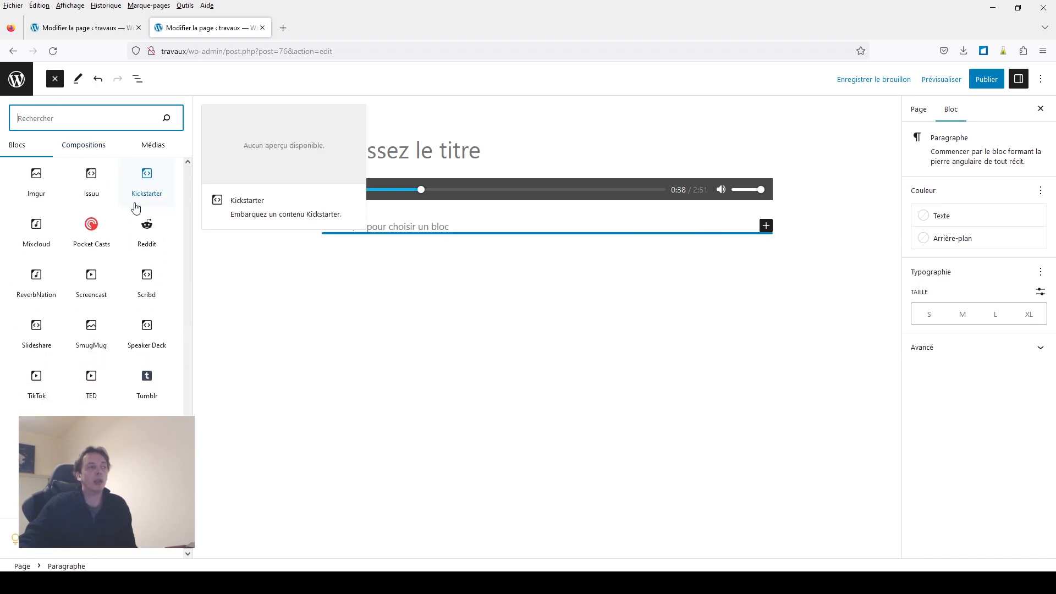
scroll(134, 203, up, 5)
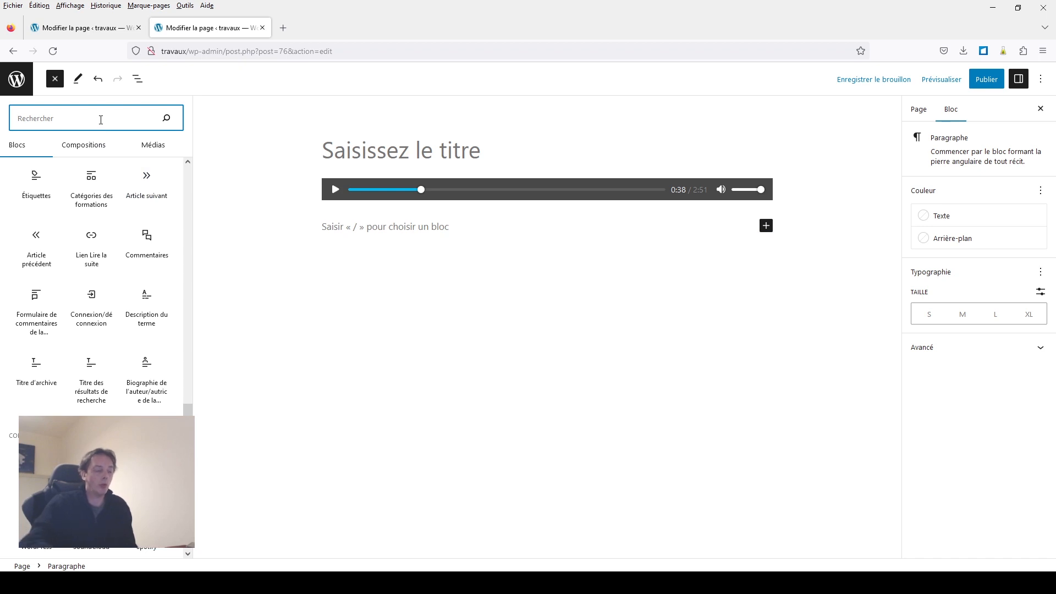
text(audio)
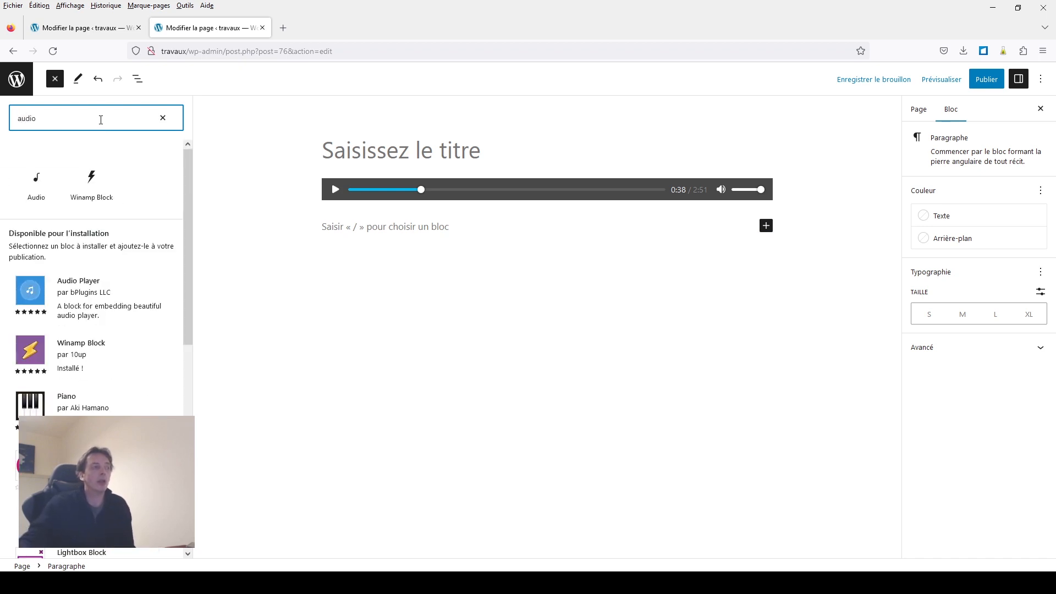
Step: Review the installed and installable blocks in the audio search results, previewing Audio and Winamp Block
mouse_move(38, 179)
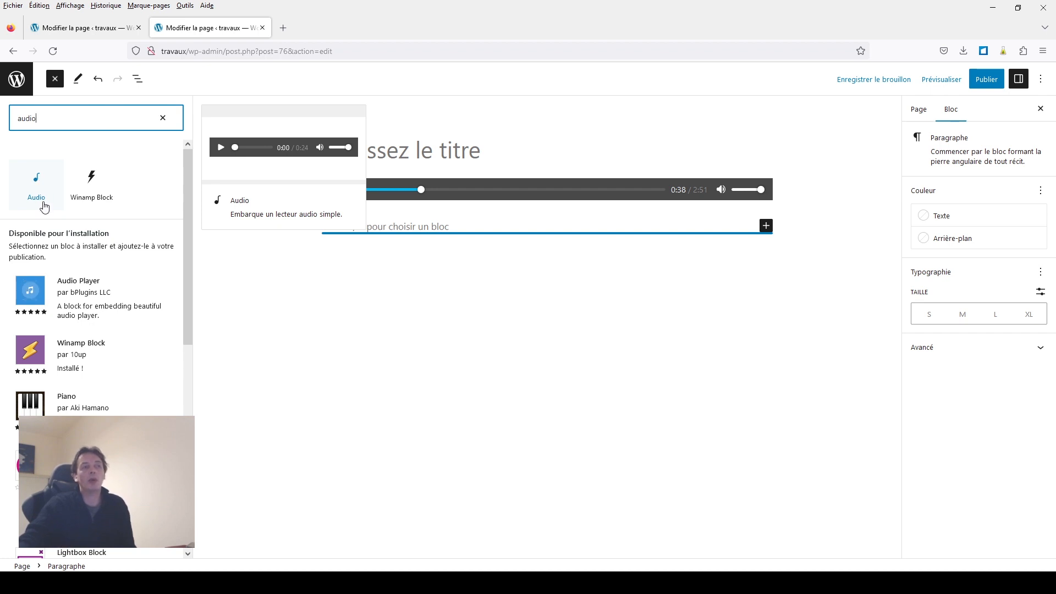
scroll(64, 299, down, 2)
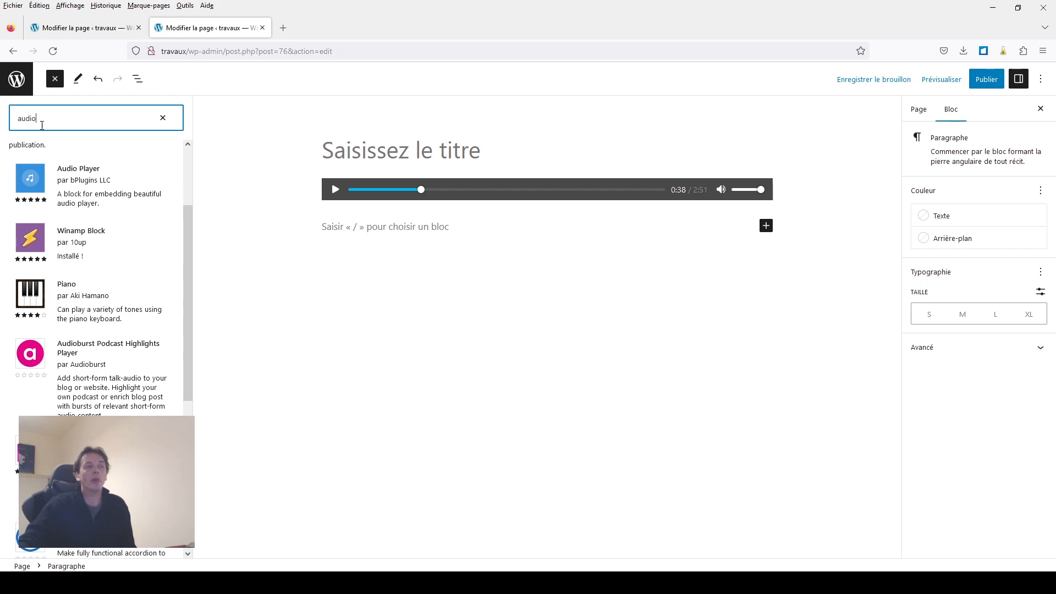
scroll(93, 357, down, 5)
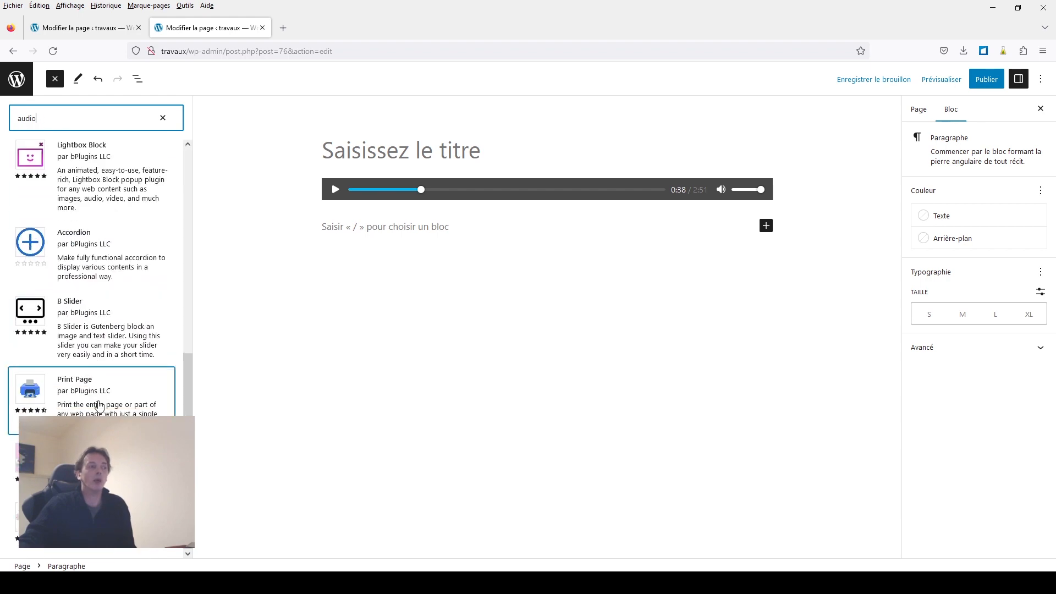
scroll(94, 341, up, 7)
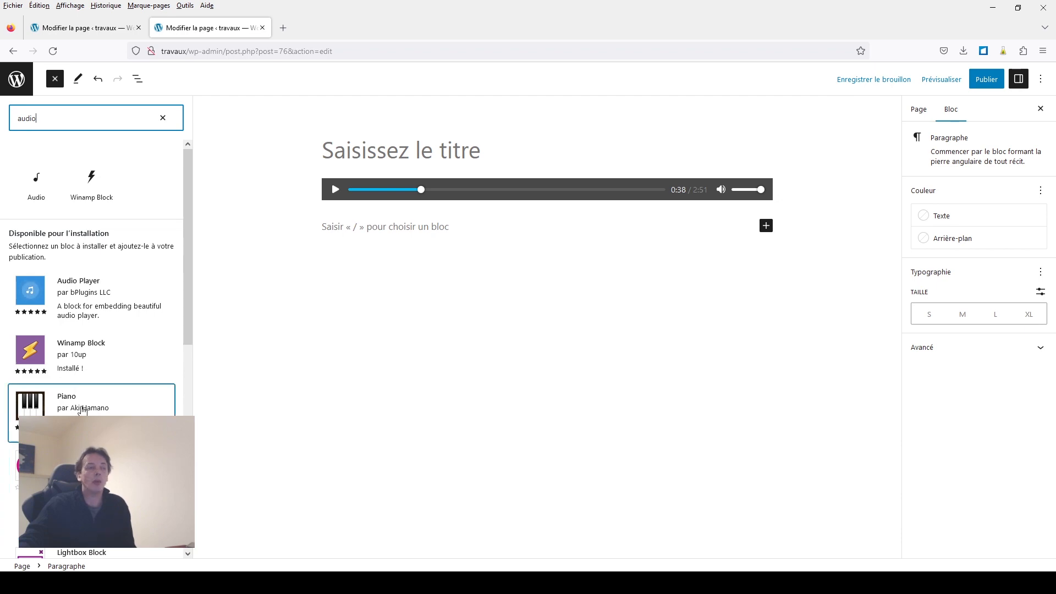
scroll(91, 308, down, 7)
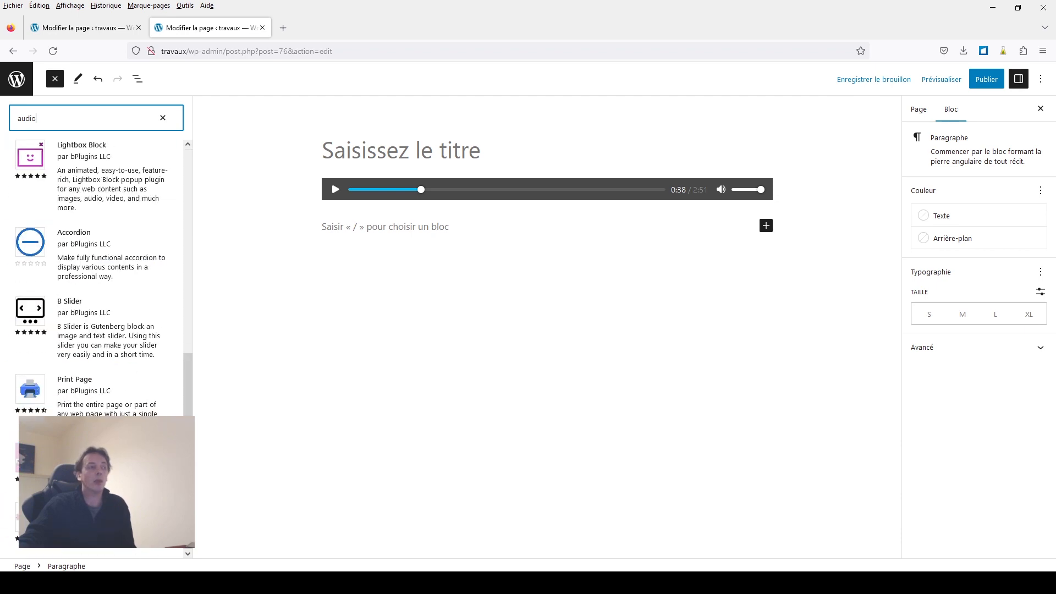
scroll(90, 308, up, 7)
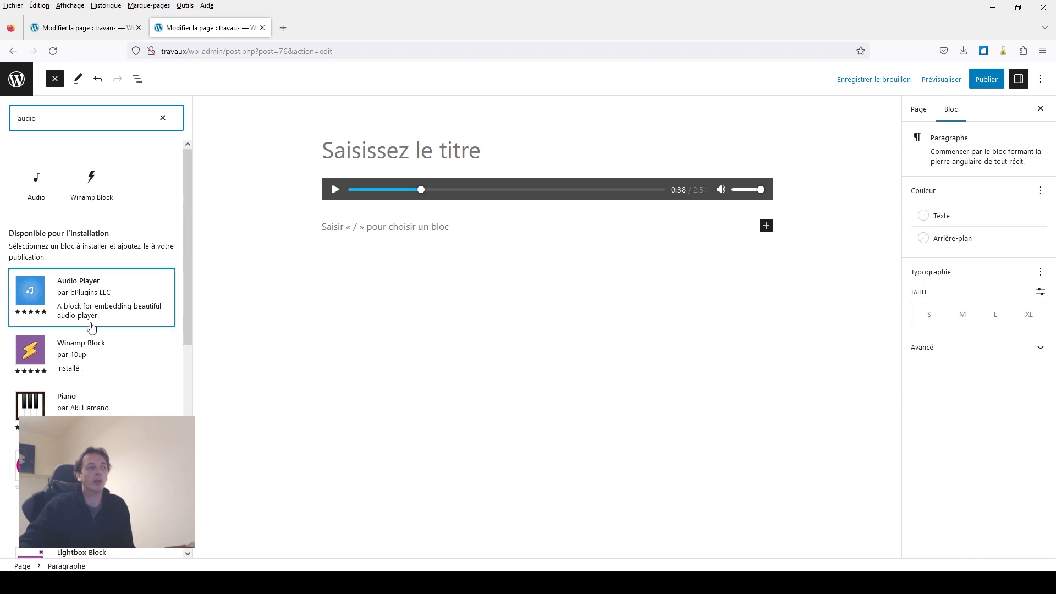
mouse_move(95, 177)
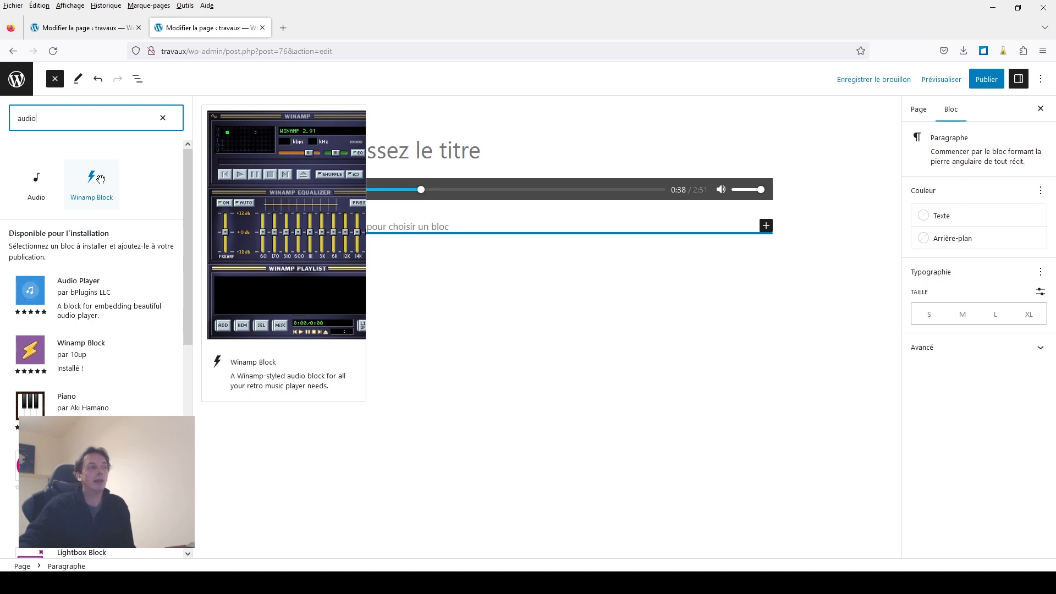
Step: Insert a second Audio block below the existing player from the search results, and remove it from the page
click(36, 188)
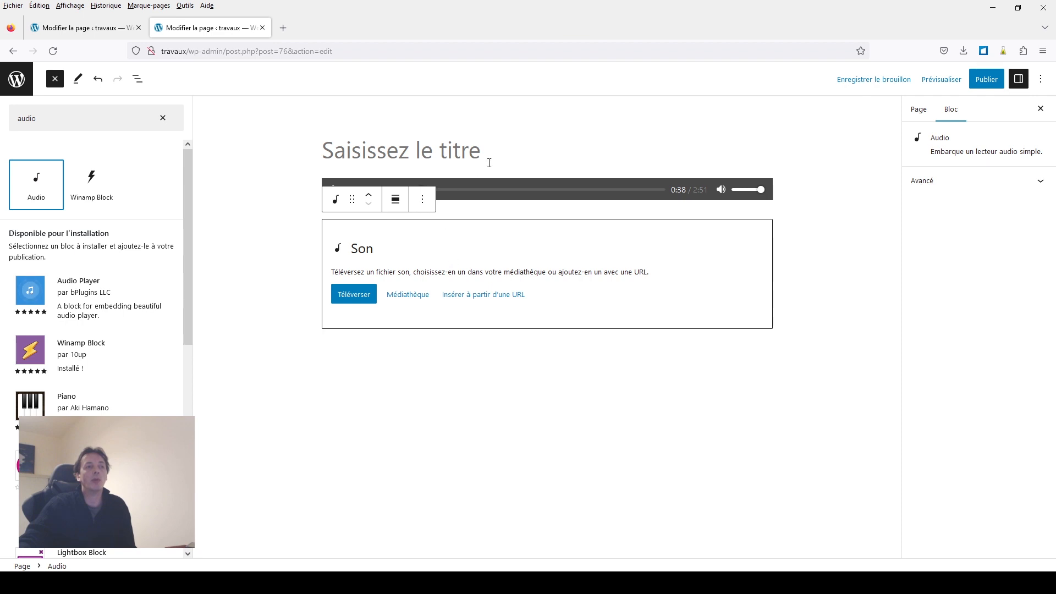
click(429, 206)
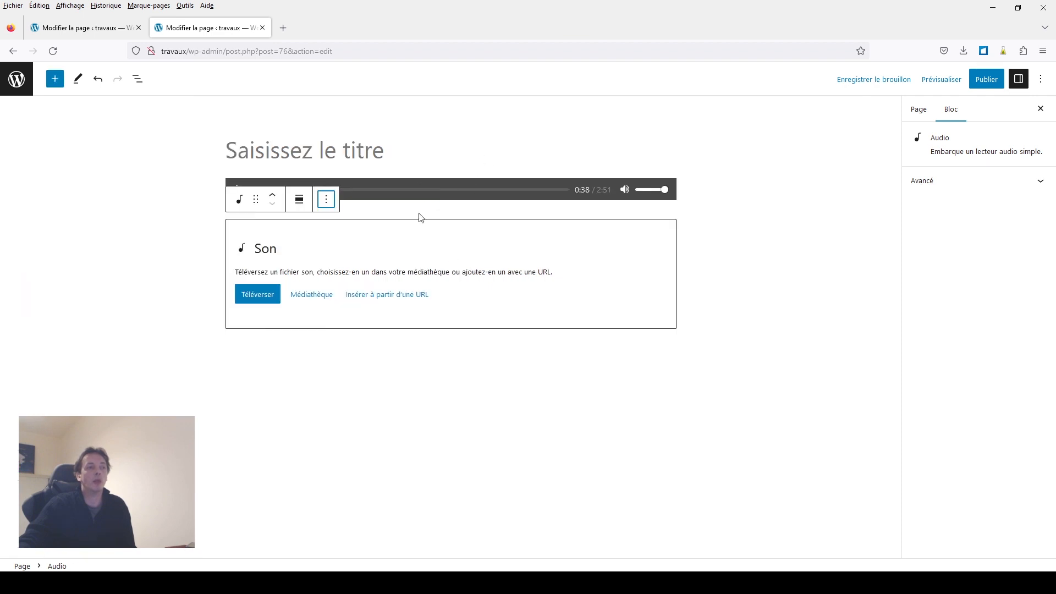
click(325, 203)
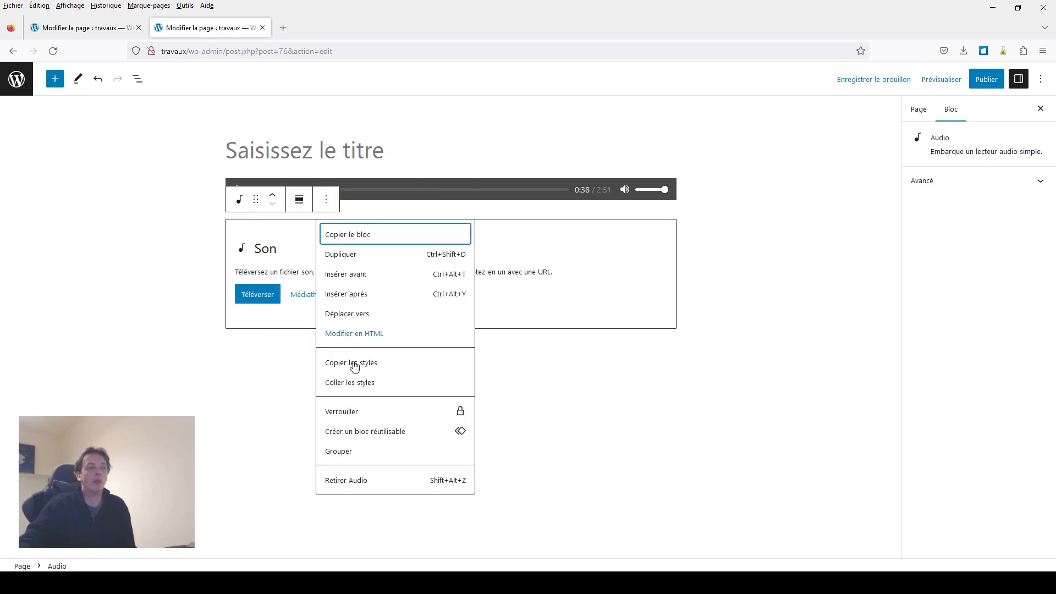
click(352, 482)
click(326, 262)
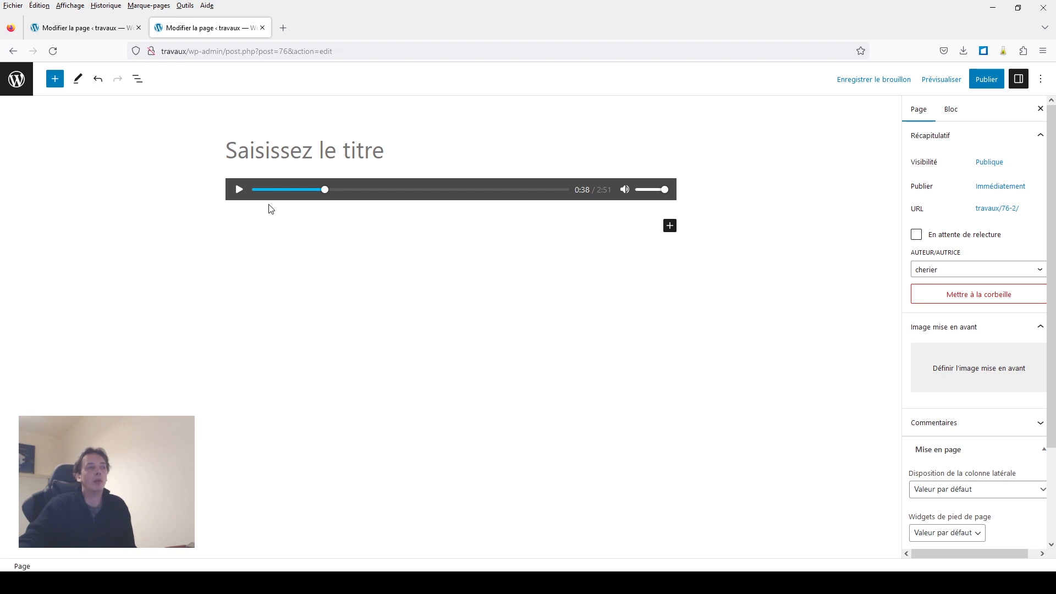
Step: Transform the Audio block containing the mp3 into a Colonnes block
click(262, 183)
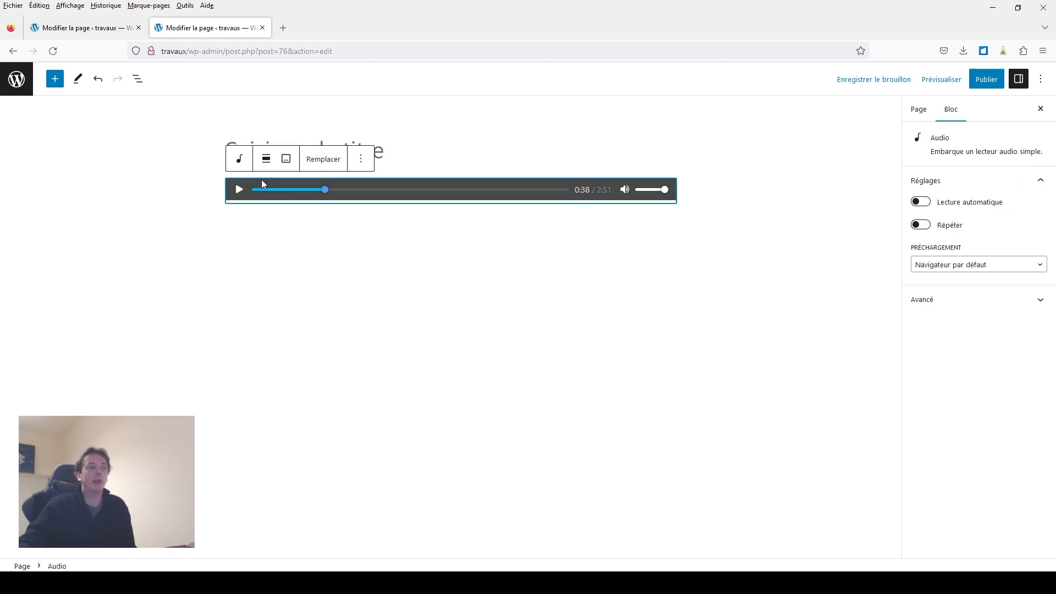
click(242, 164)
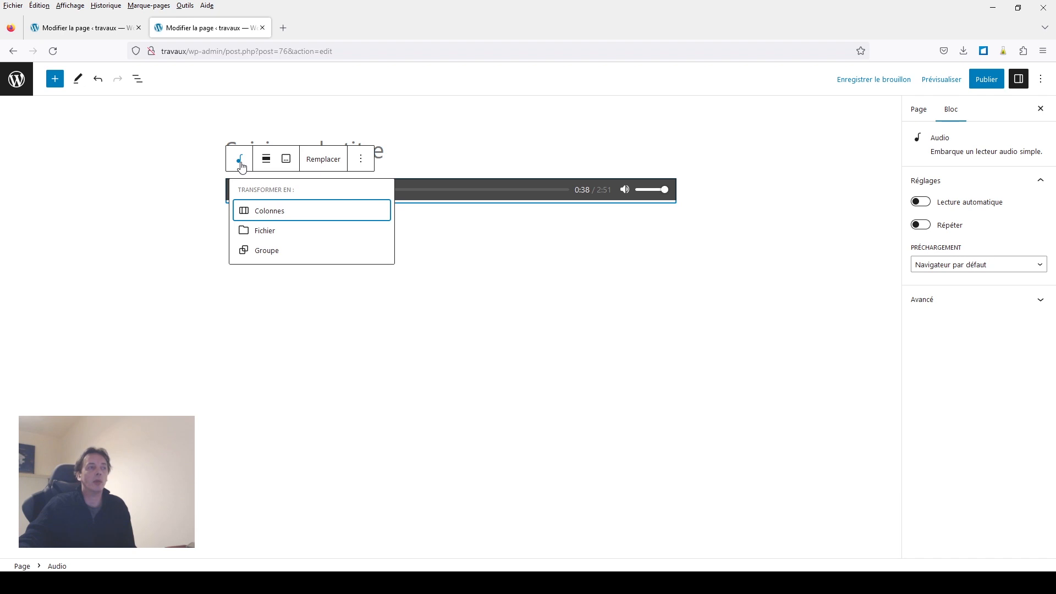
mouse_move(266, 214)
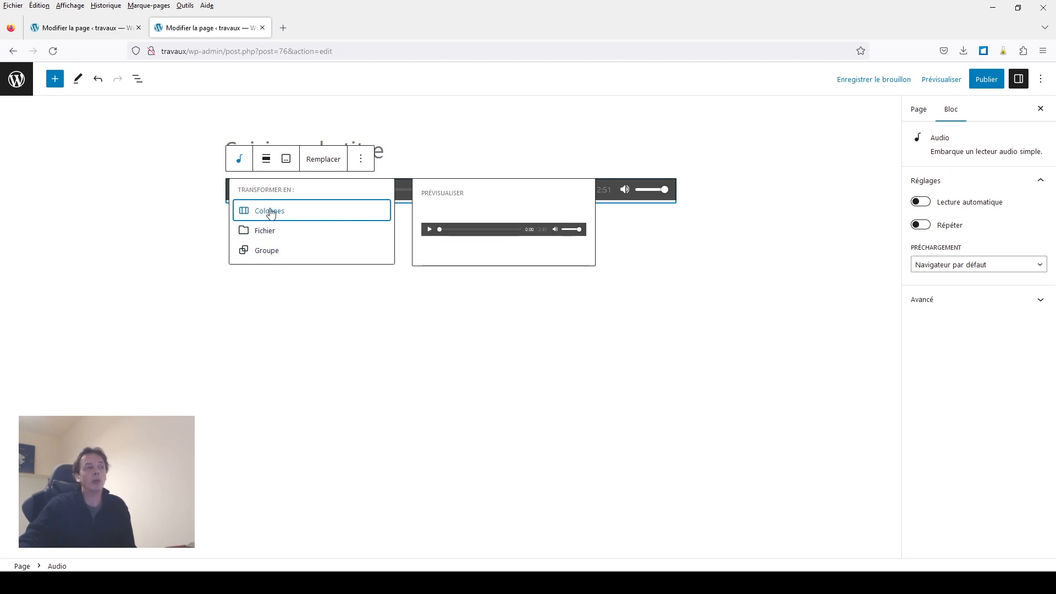
click(271, 211)
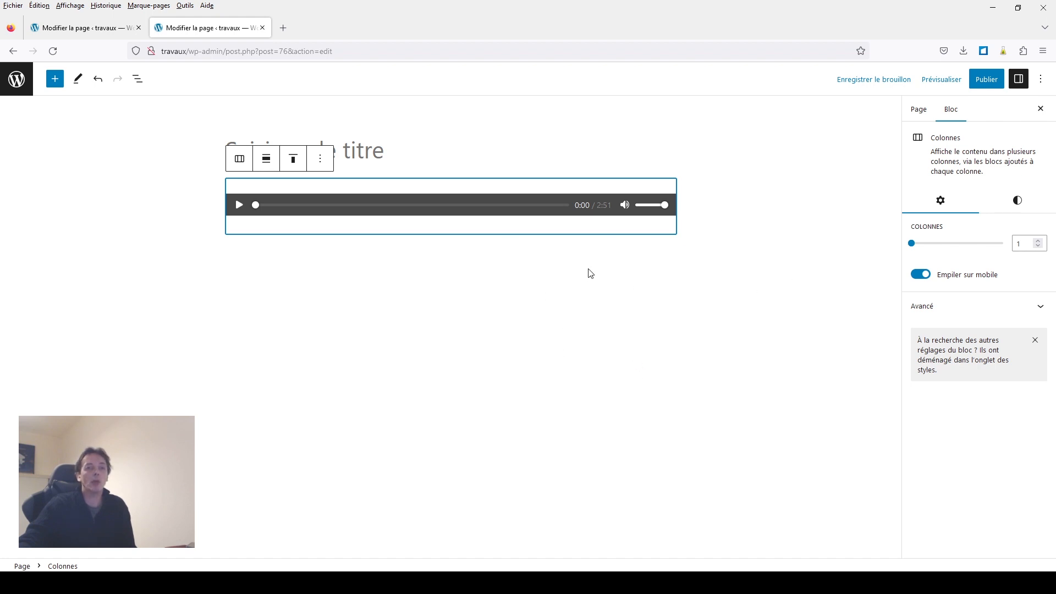
Step: Show the page's block list, expand Colonnes and Colonne to inspect the nested Audio block, and select the parent Colonnes block
click(137, 80)
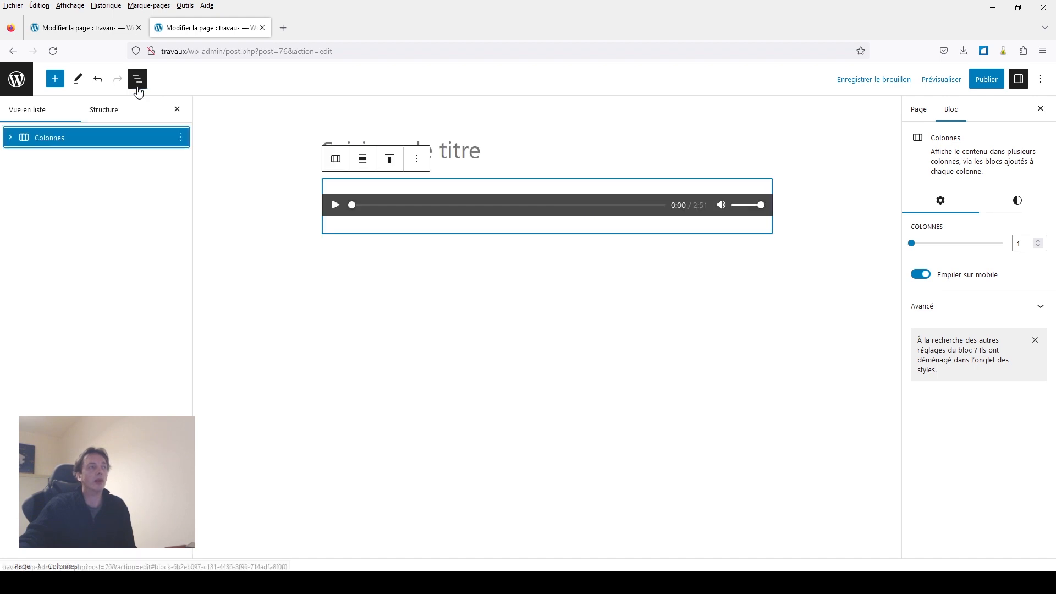
click(10, 137)
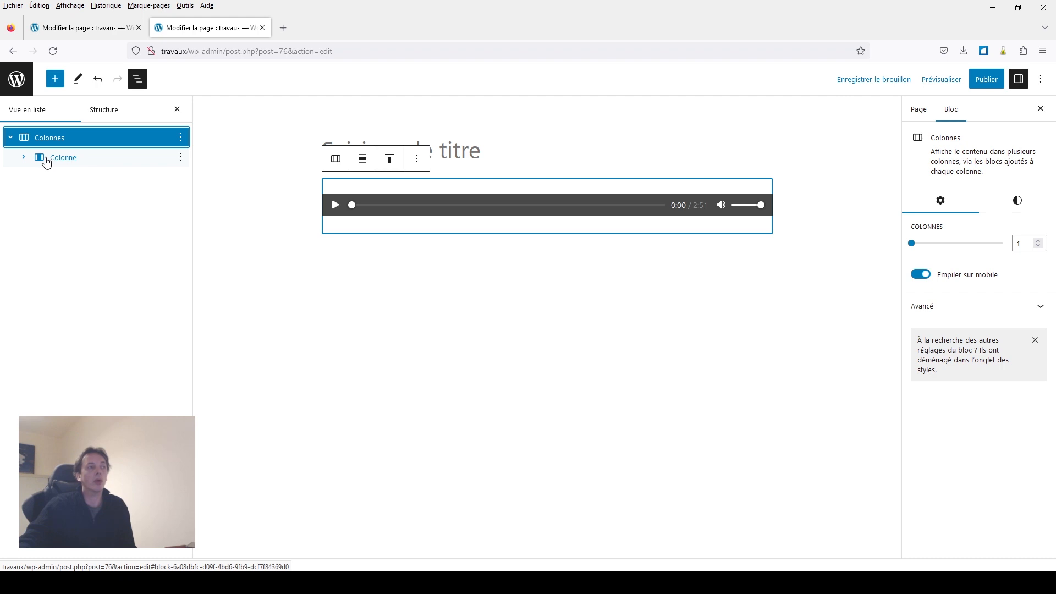
click(23, 158)
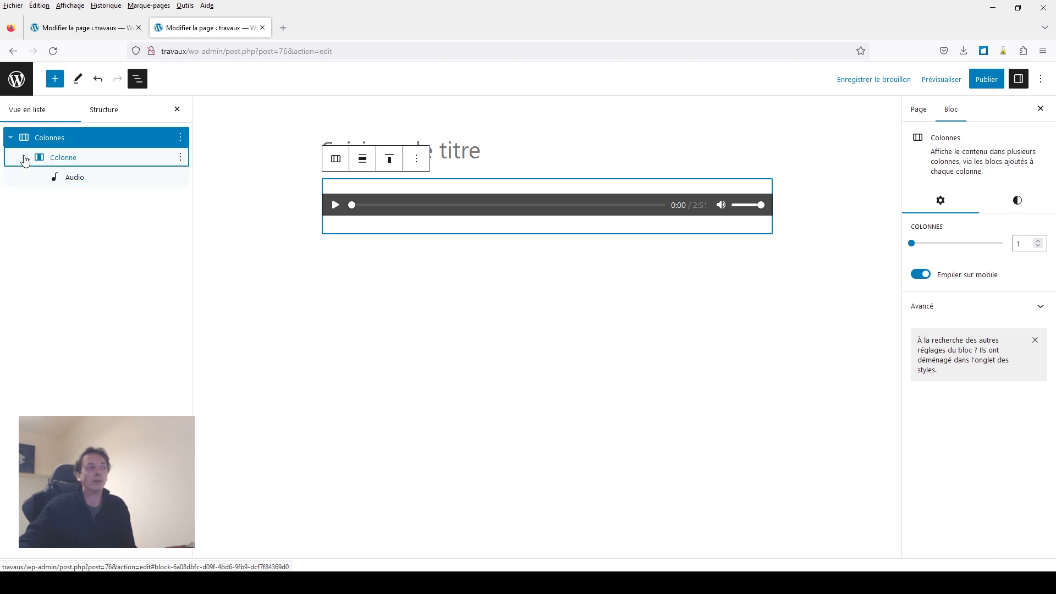
click(69, 182)
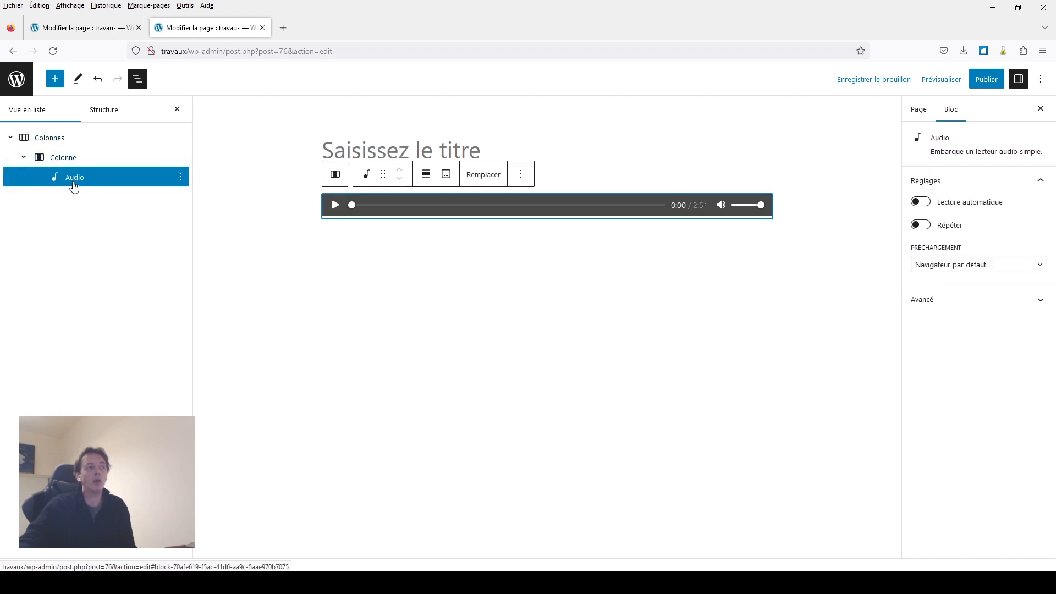
click(82, 142)
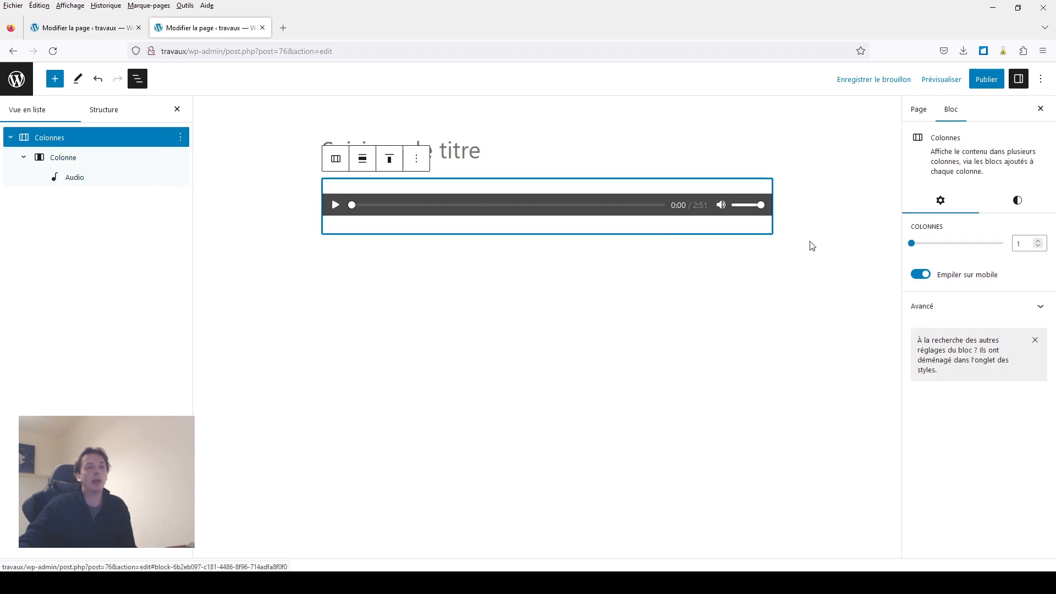
Step: Set the Colonnes block to 2 columns and shift the column holding the audio player back and forth between the two positions
mouse_move(919, 248)
mouse_move(919, 249)
mouse_down()
mouse_move(953, 249)
mouse_move(911, 249)
mouse_move(930, 248)
mouse_up()
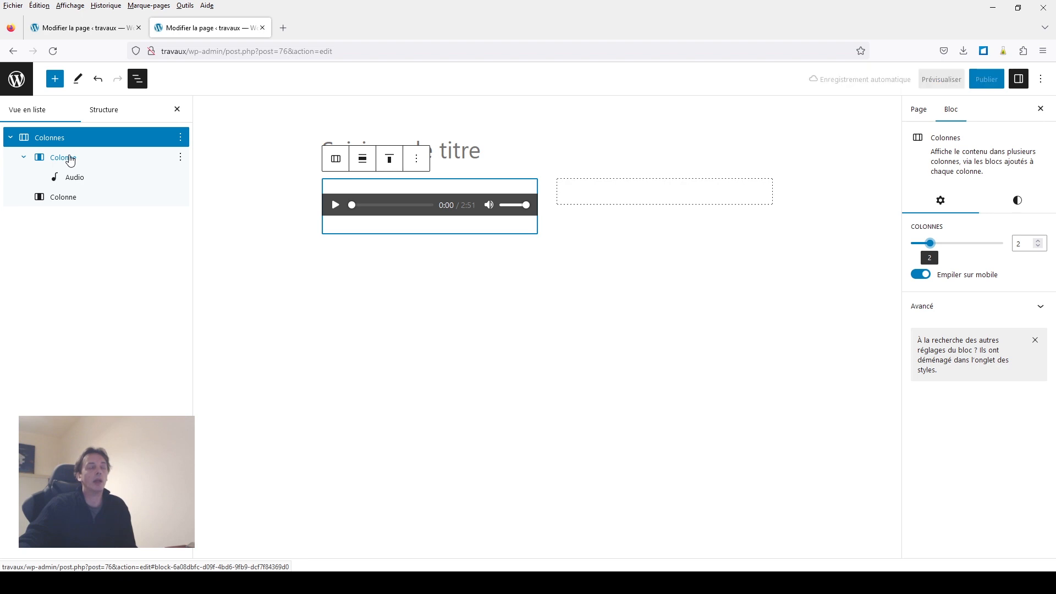
click(69, 159)
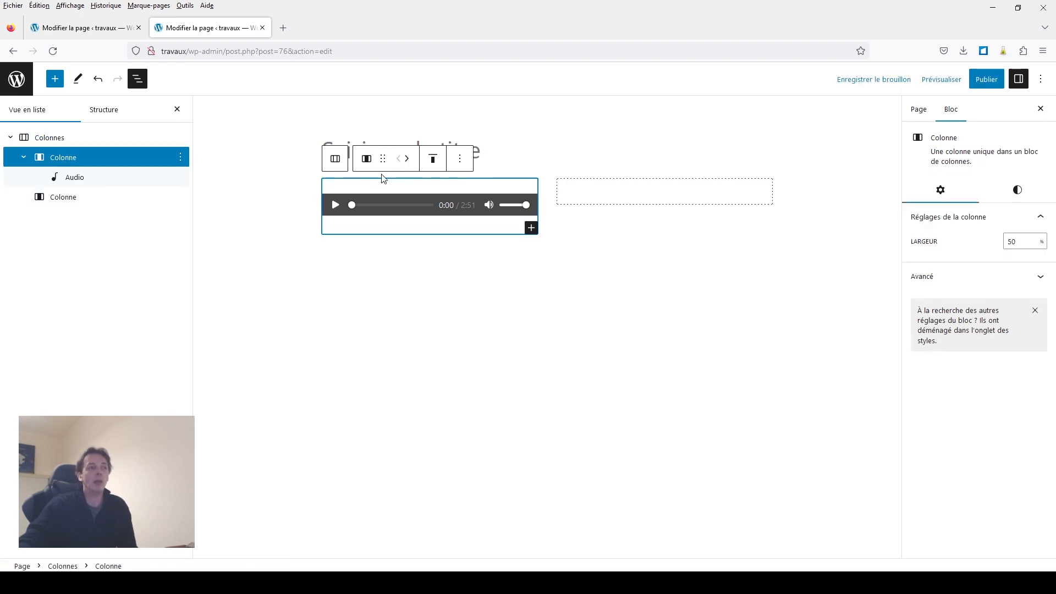
click(408, 160)
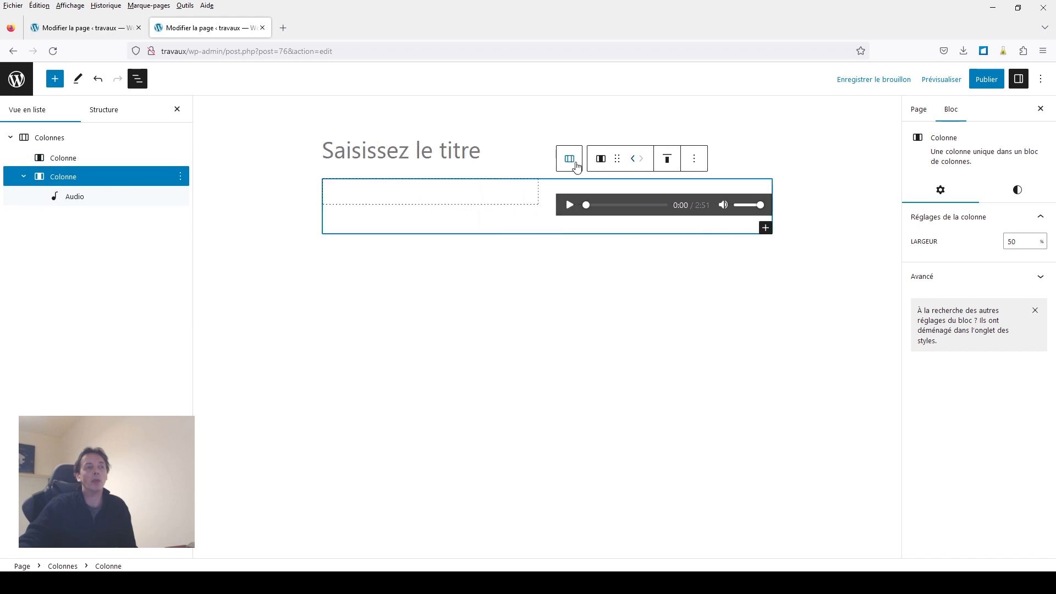
click(633, 160)
click(410, 159)
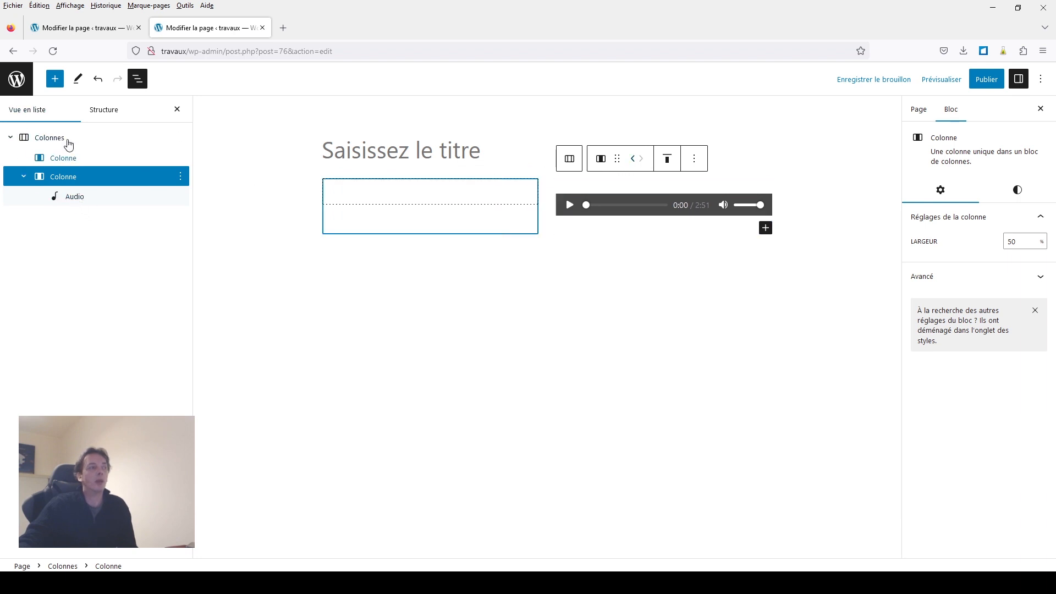
Step: Reorder the columns in the block list to put the audio column first, and move it back to second place
drag(87, 207, 112, 168)
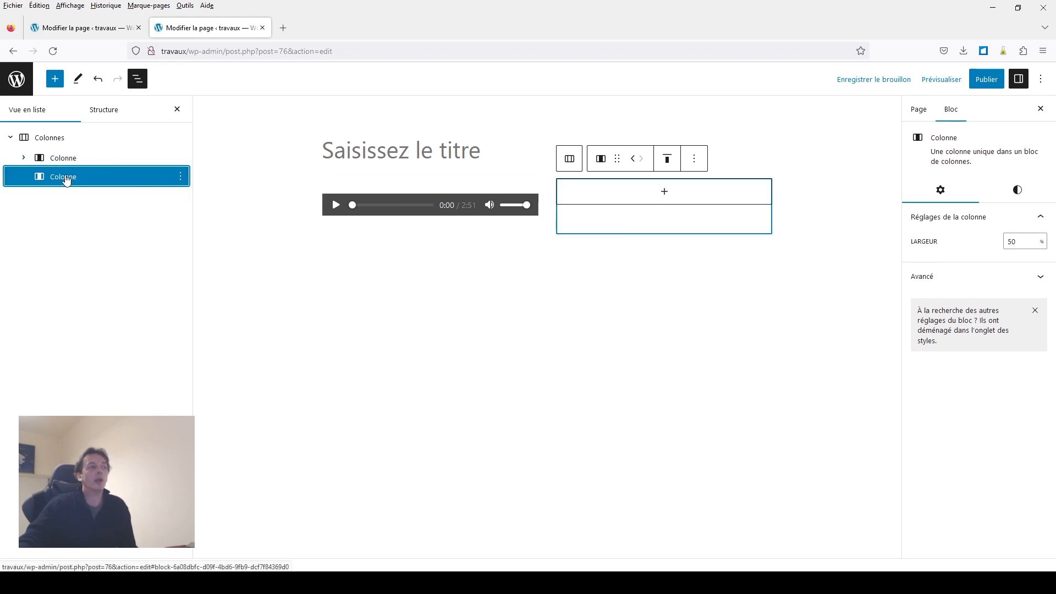
click(144, 159)
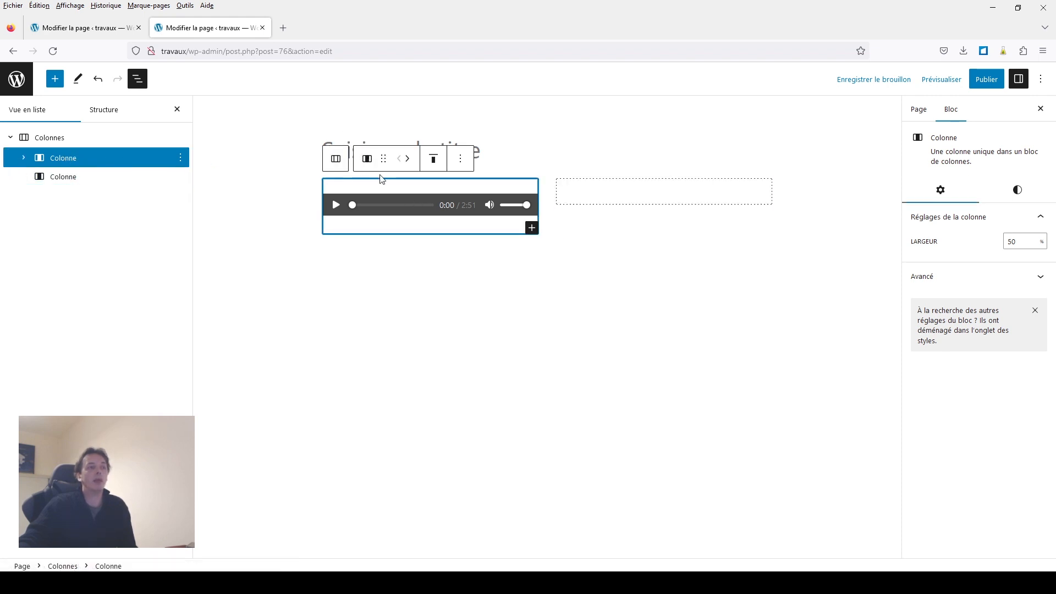
click(405, 159)
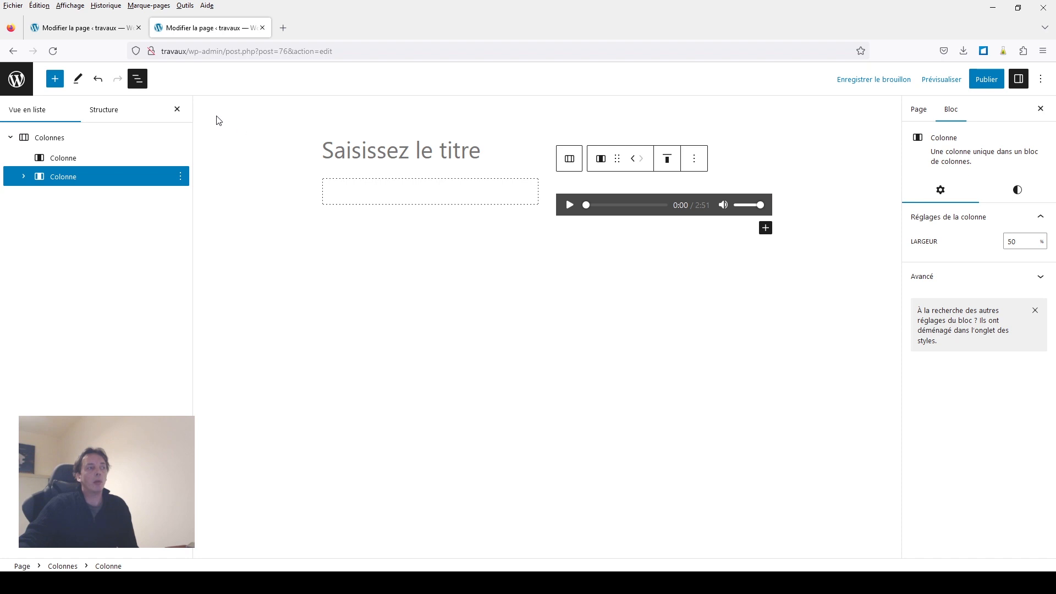
Step: Remove the whole Colonnes block, including its nested audio, from the page
click(59, 137)
click(416, 159)
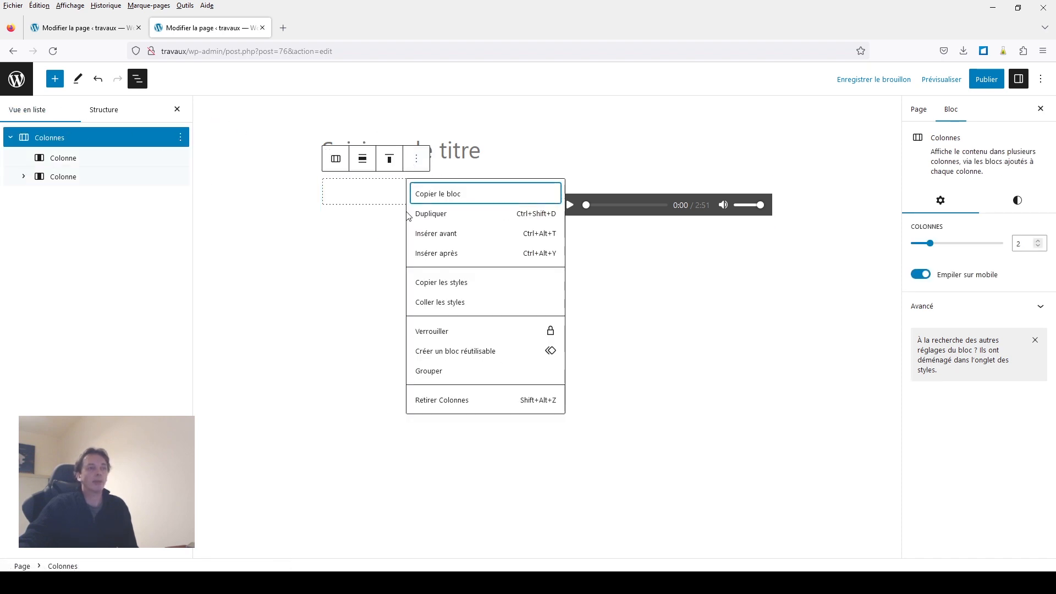
click(456, 401)
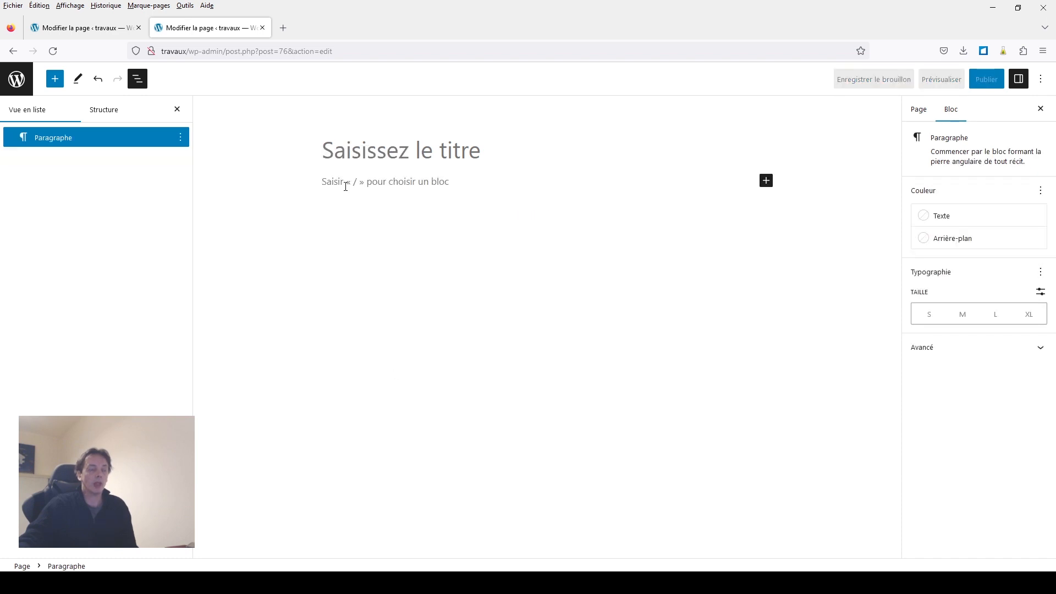
Step: Insert a new Audio block in the empty paragraph and load Road-Tripzzz-Ofshane.mp3 into it from the media library
text(/audio)
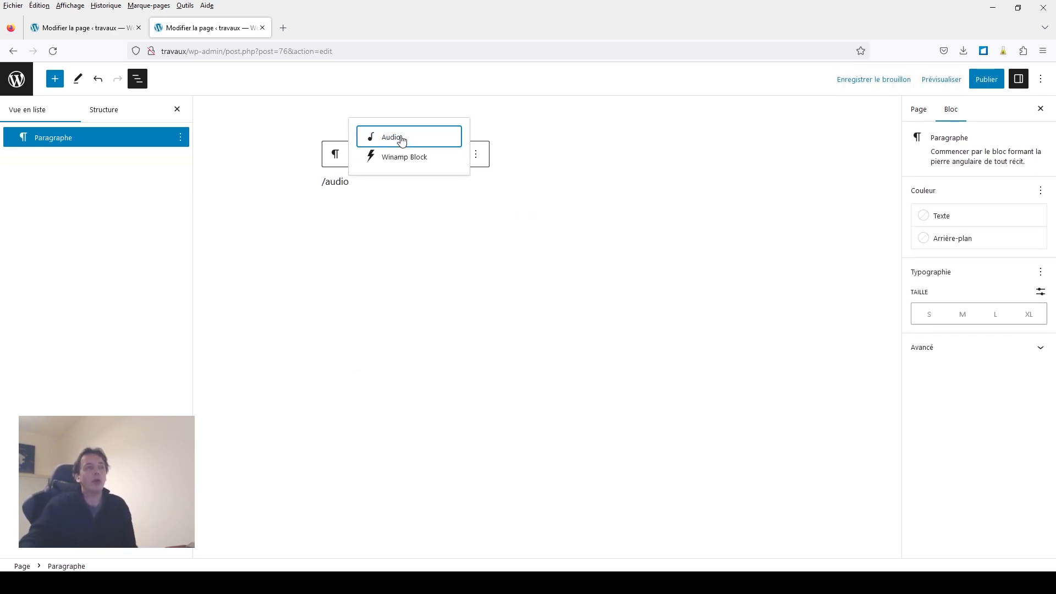
click(401, 137)
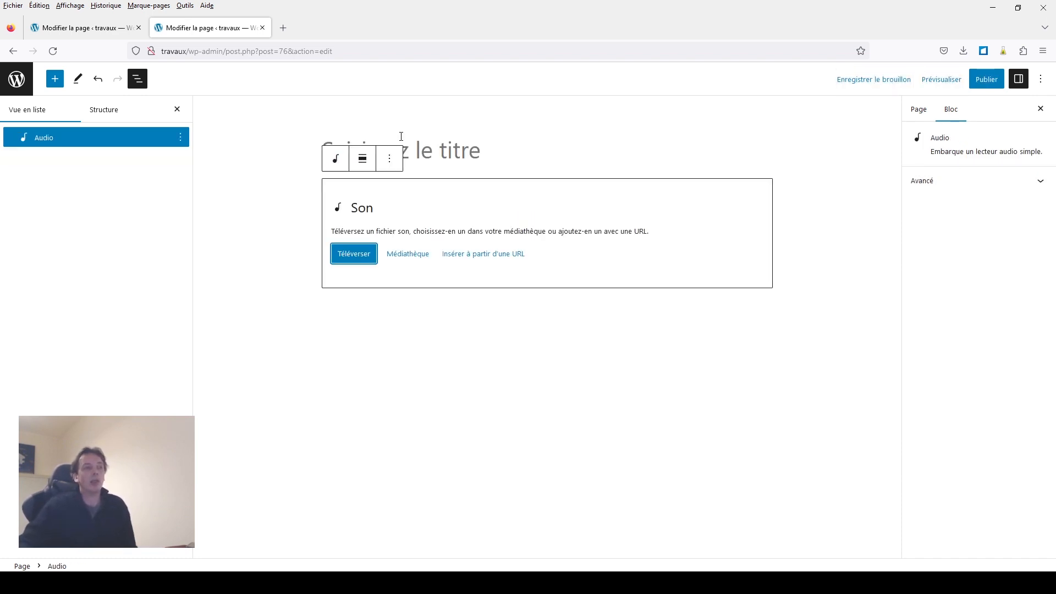
click(409, 257)
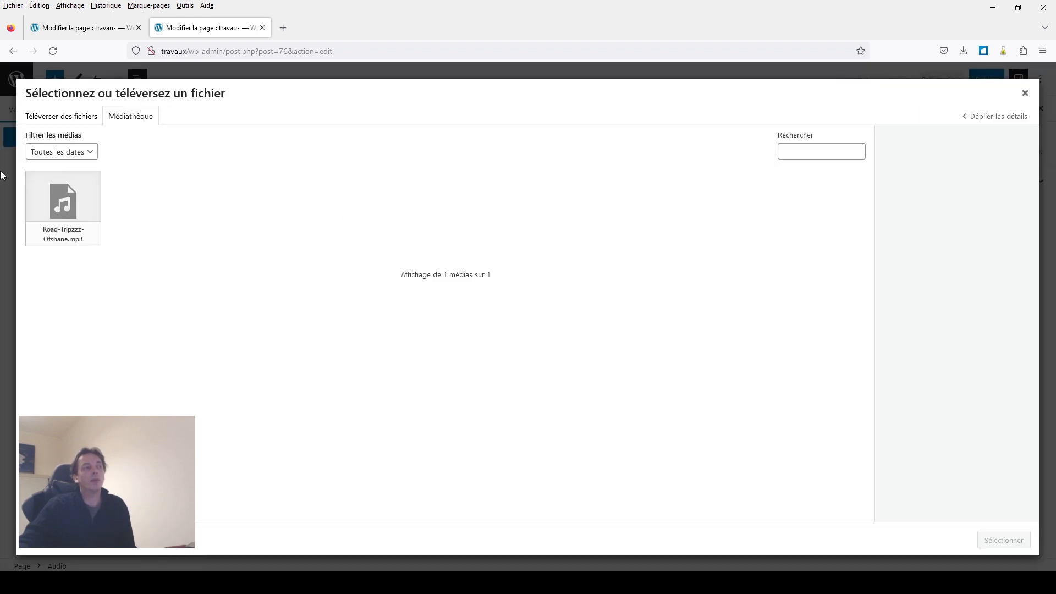
click(41, 204)
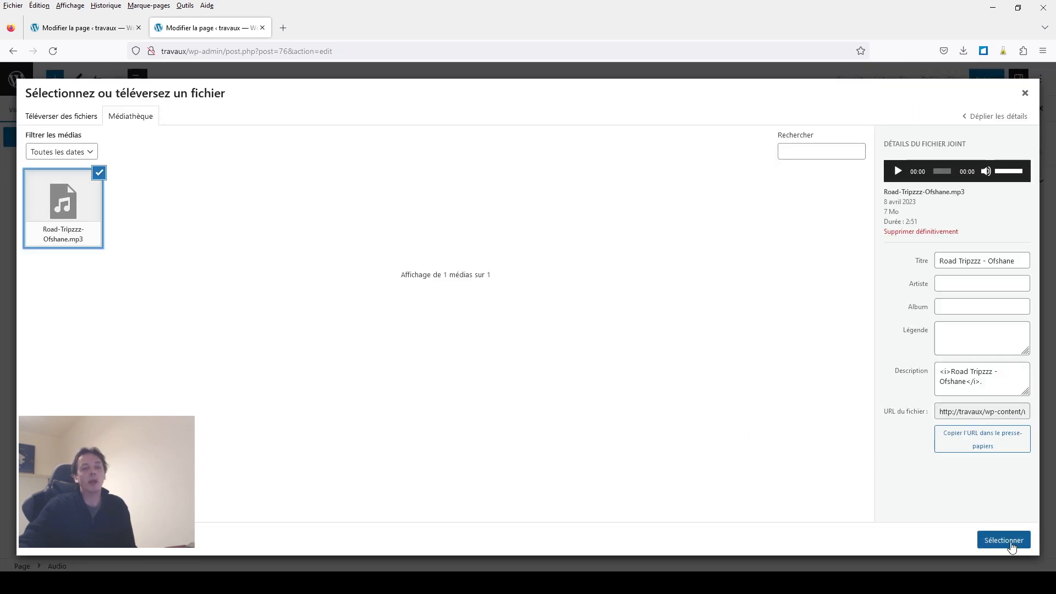
click(1010, 540)
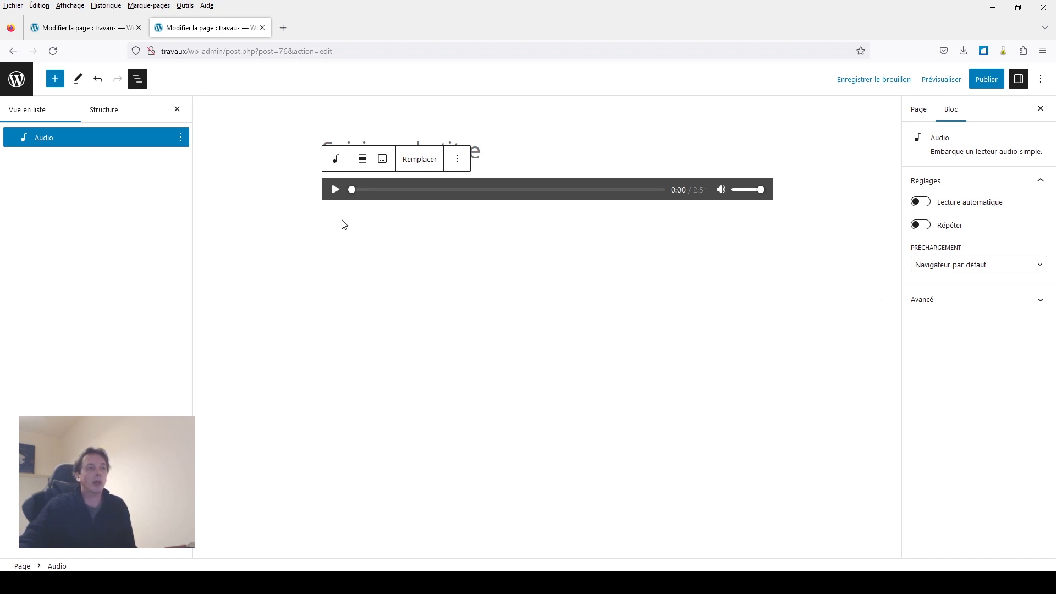
Step: Transform the Audio block into a Groupe block and set the group's HTML element to <section>
click(336, 161)
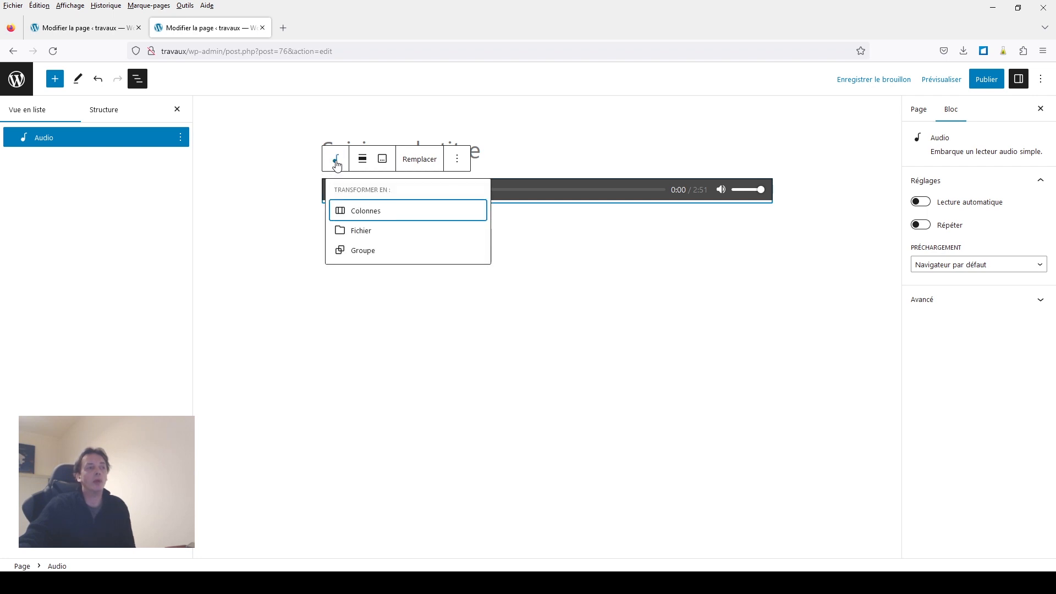
click(365, 252)
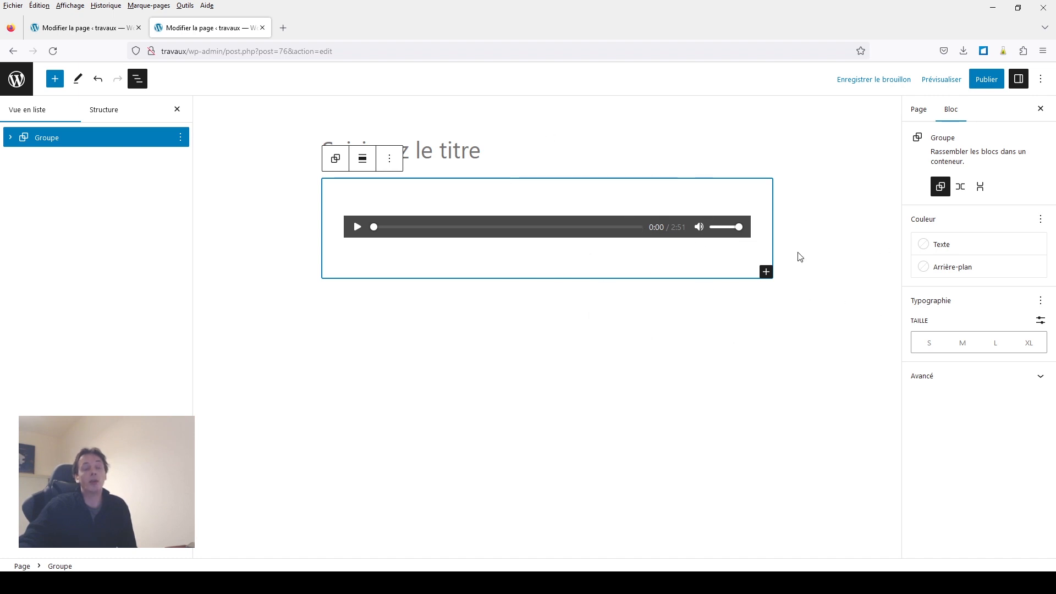
click(949, 378)
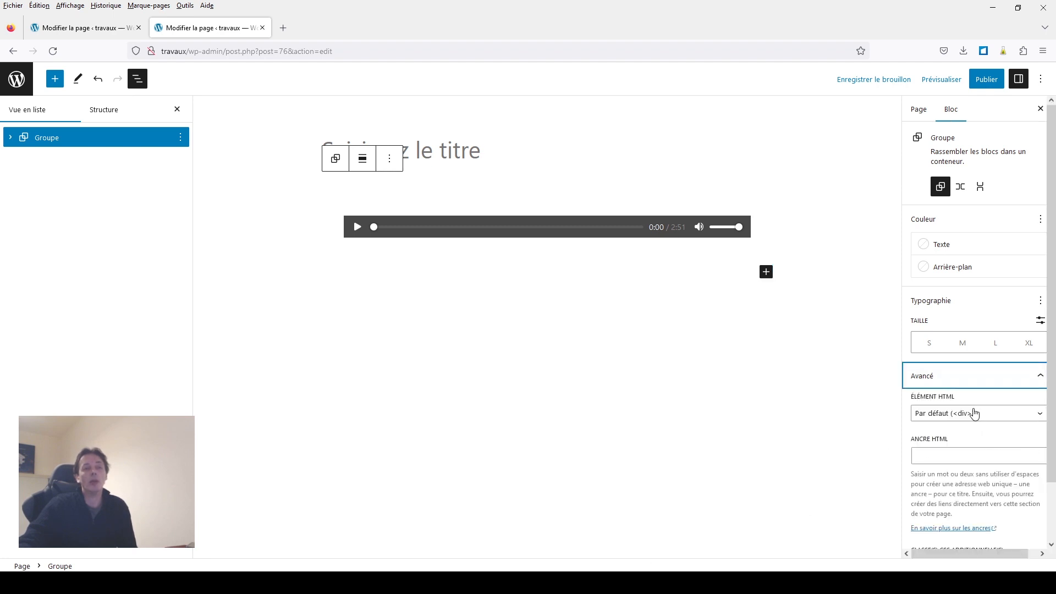
click(962, 416)
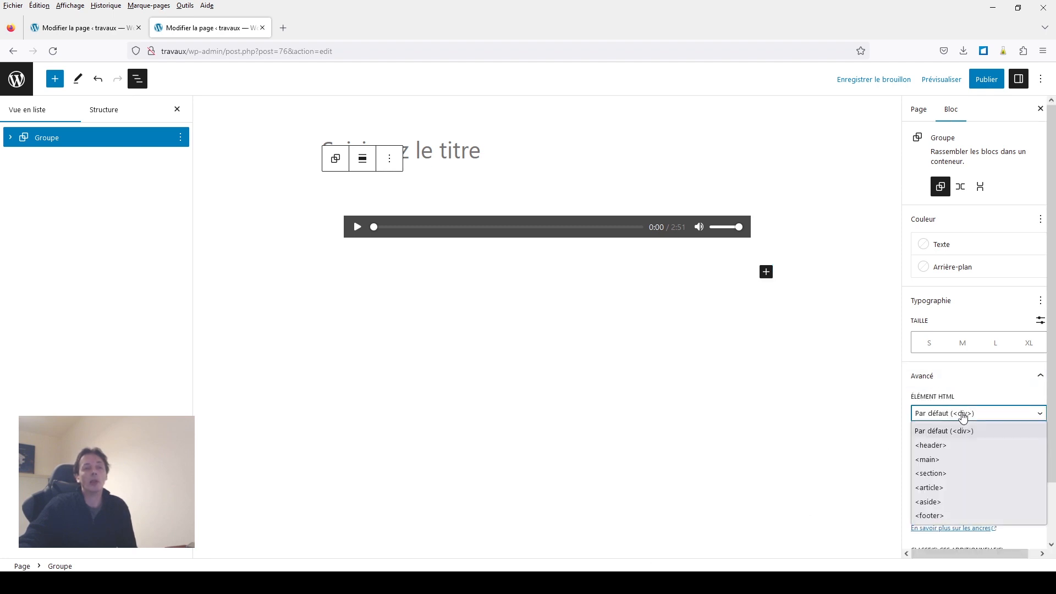
click(932, 474)
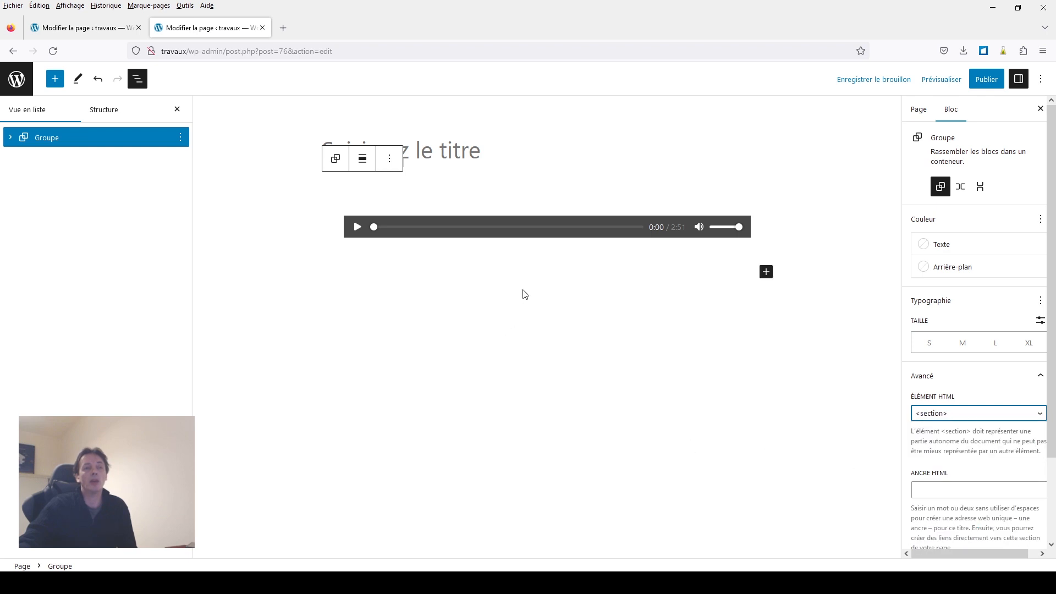
Step: Insert a Paragraphe block above the audio player inside the Groupe block
click(425, 196)
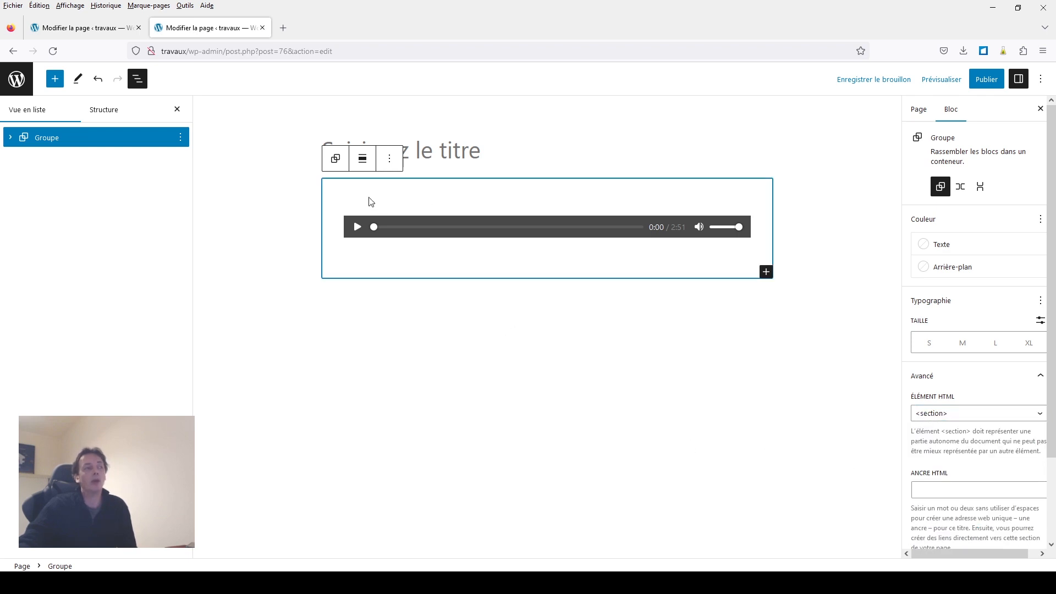
click(55, 80)
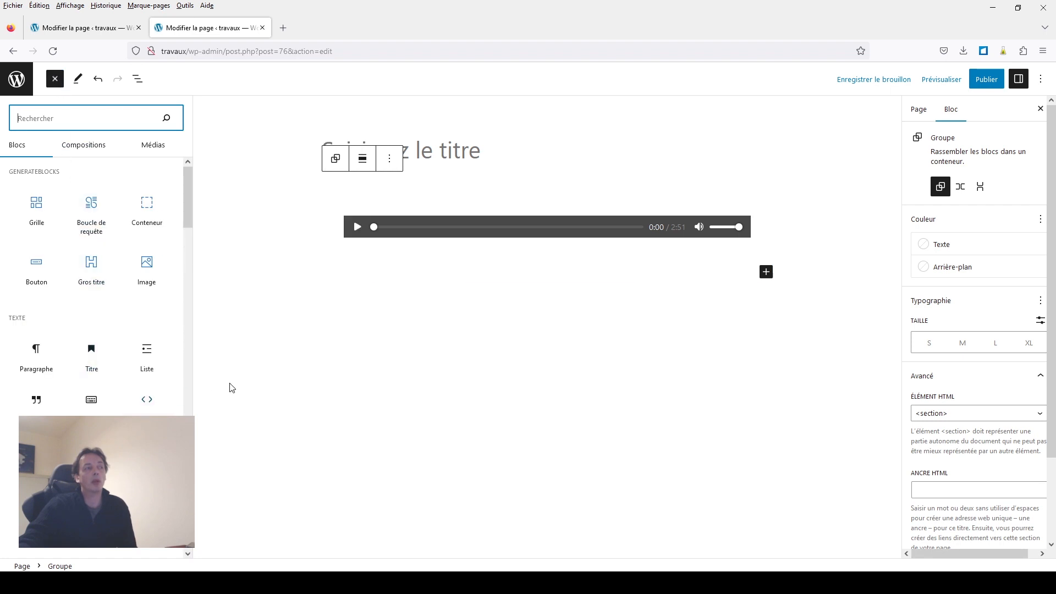
drag(36, 355, 479, 212)
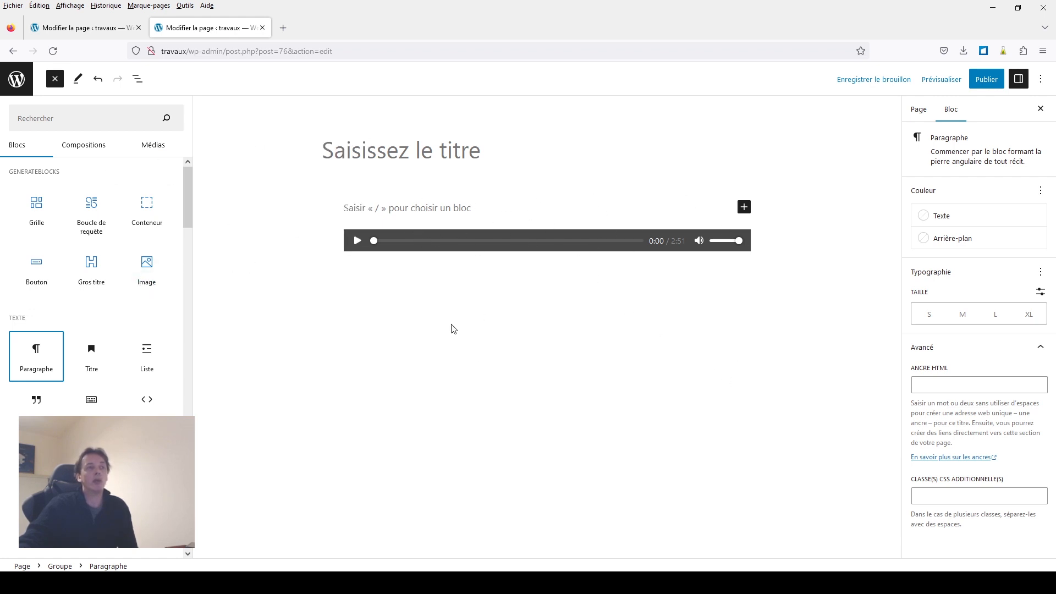
Step: Select the Groupe block, review its available block actions, and return to the empty paragraph inside it
click(770, 216)
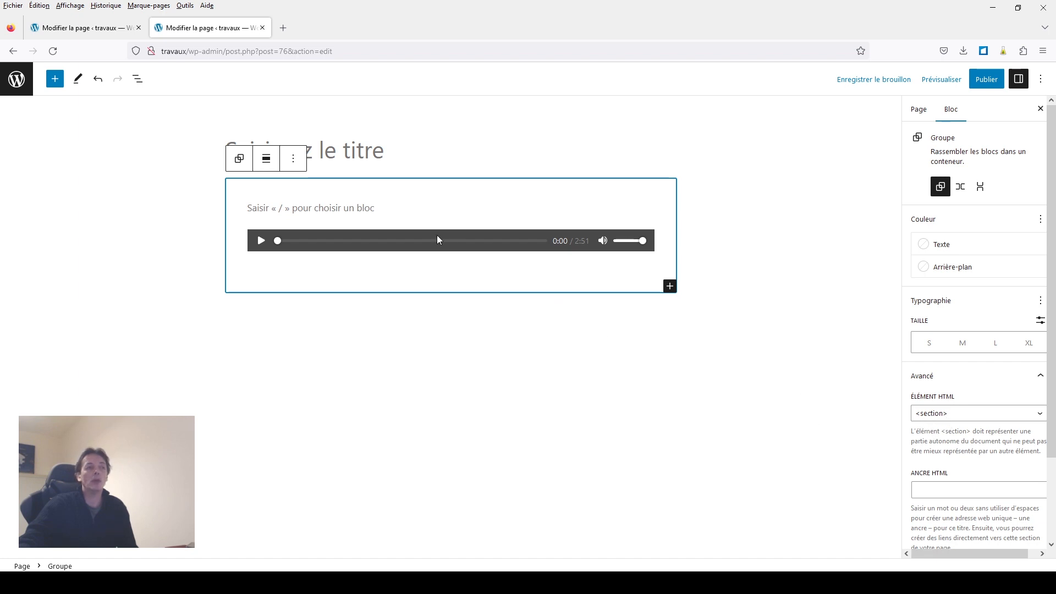
click(293, 163)
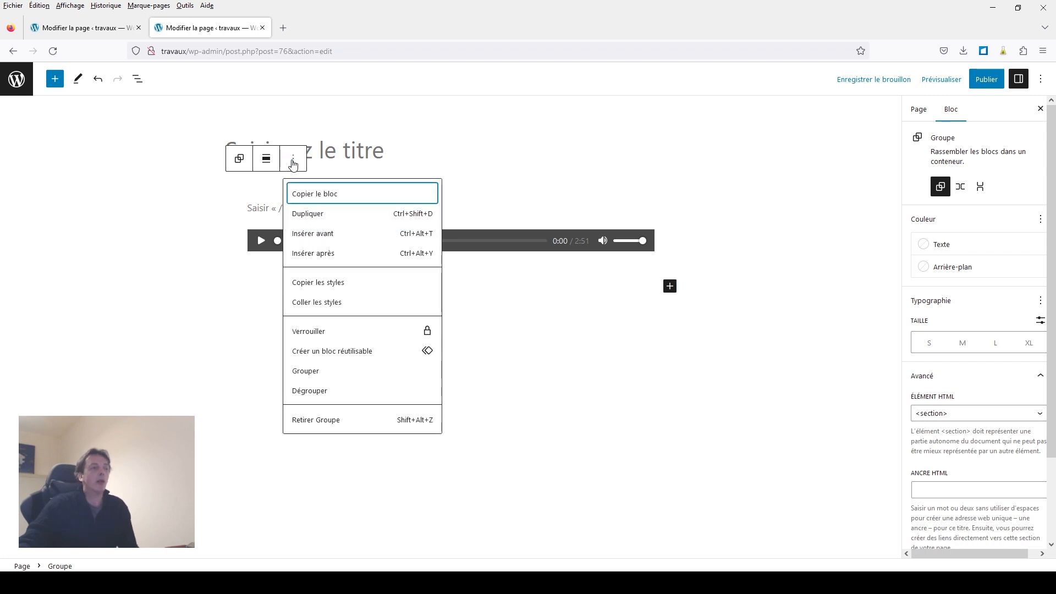
click(270, 204)
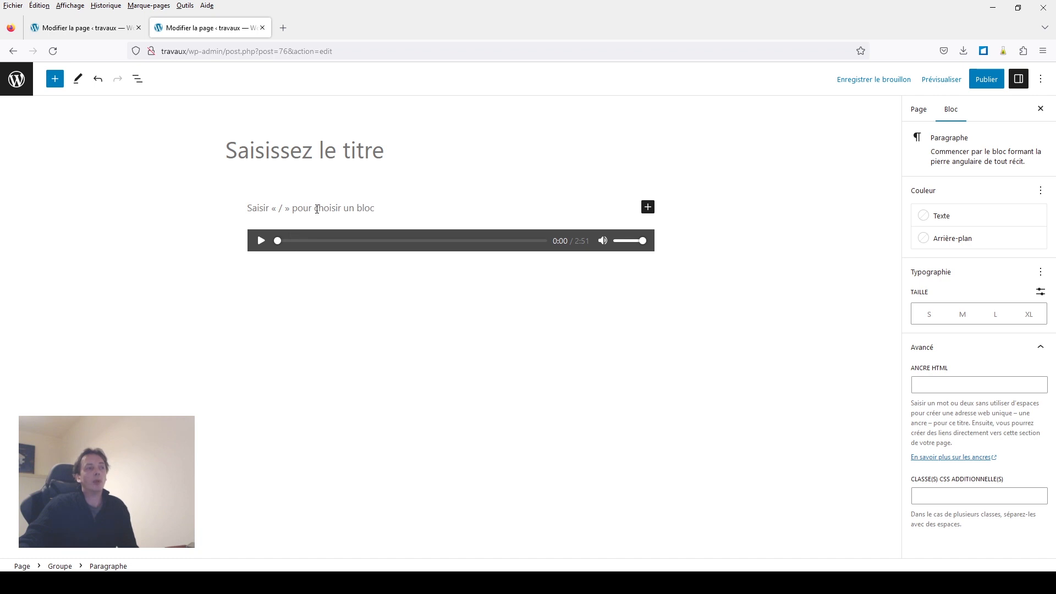
Step: Show the page's block list and remove the empty Paragraphe block from the group
click(138, 78)
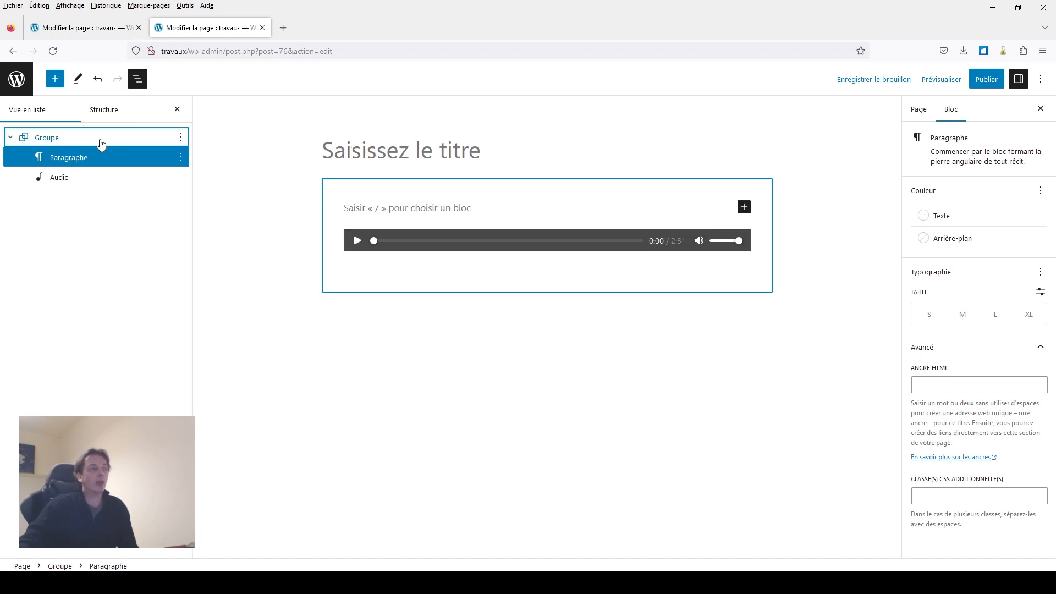
click(182, 158)
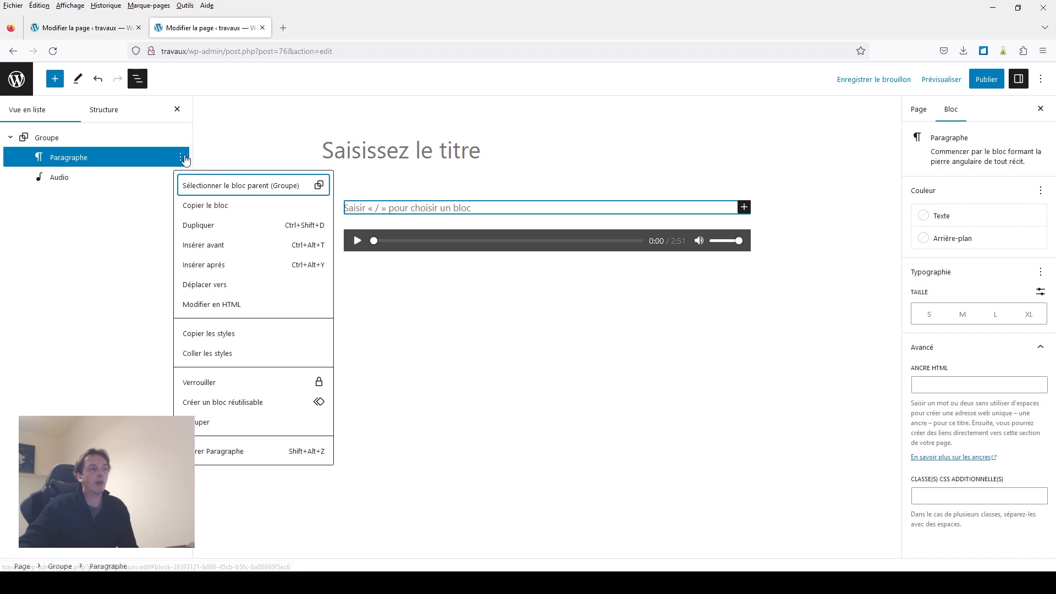
click(215, 450)
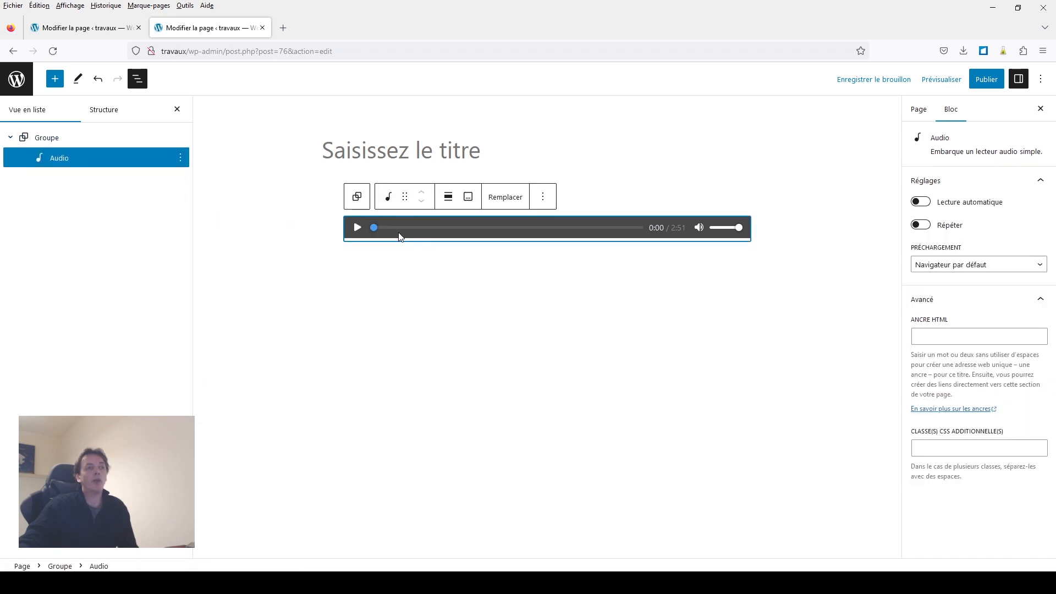
Step: Test the audio player by briefly playing the track and seeking to 1:58
click(385, 223)
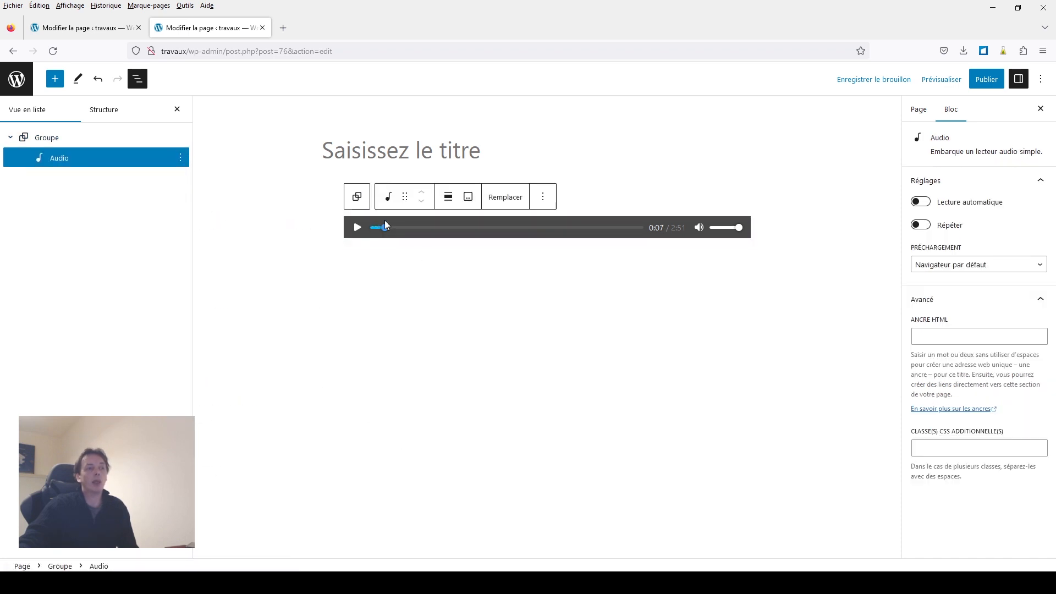
key(space)
click(355, 227)
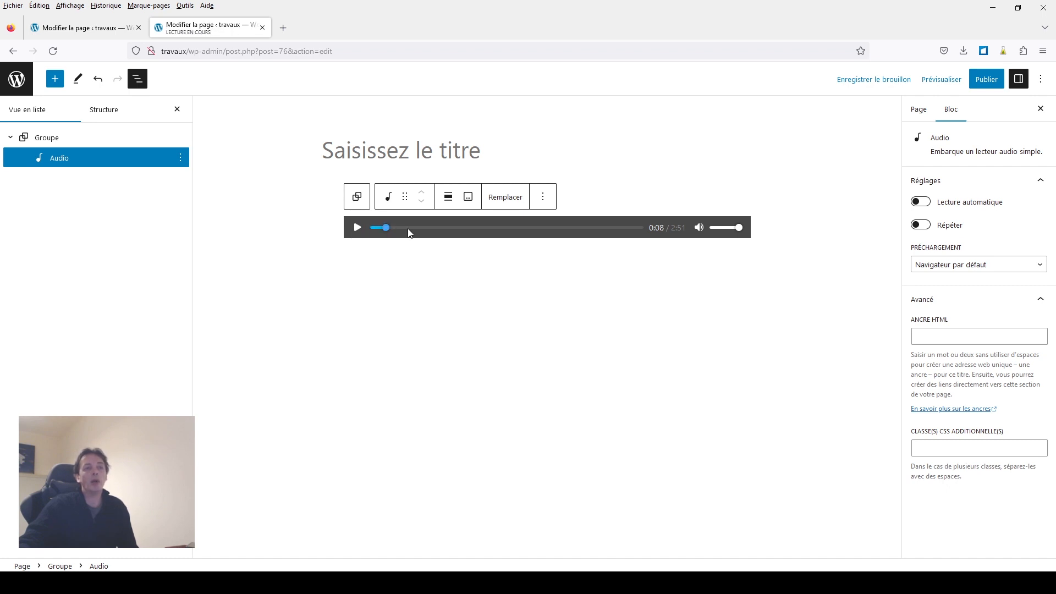
click(557, 228)
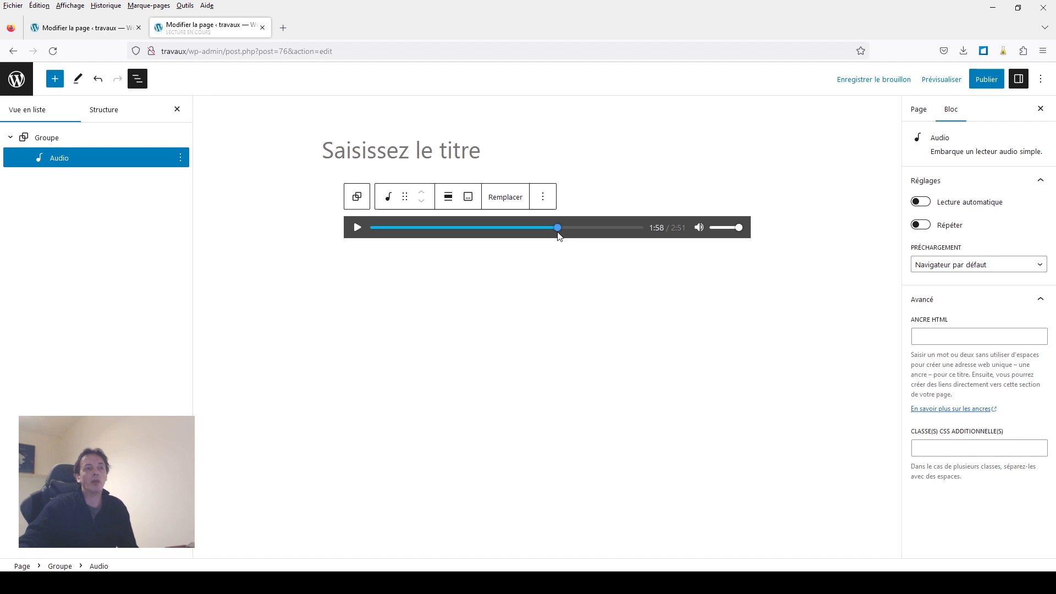
Step: Select the Audio block and examine its preload (Préchargement) options: Navigateur par défaut, Automatique, Métadonnées and Aucun
click(59, 164)
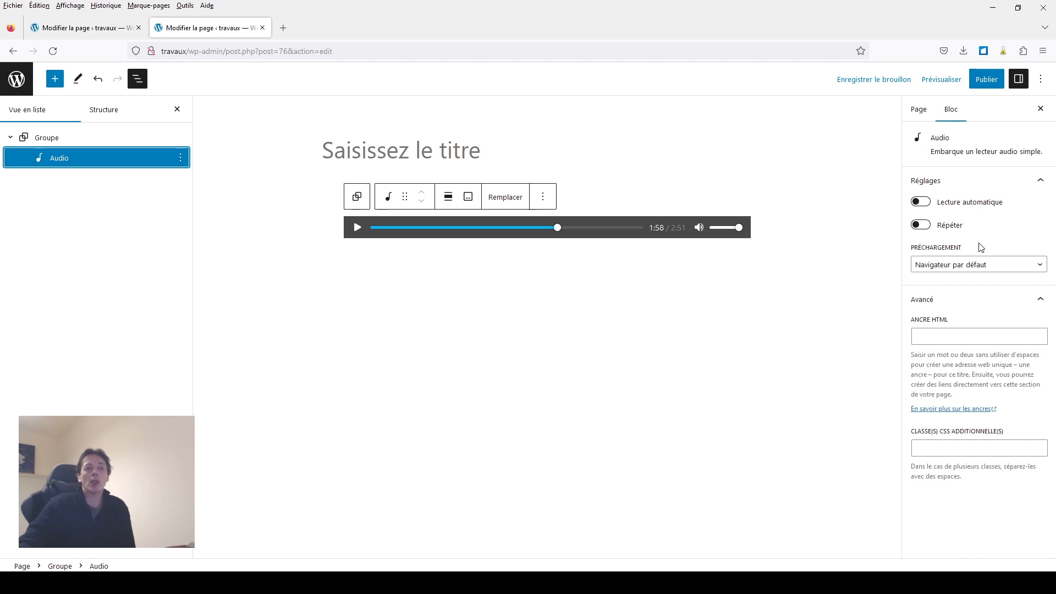
click(961, 269)
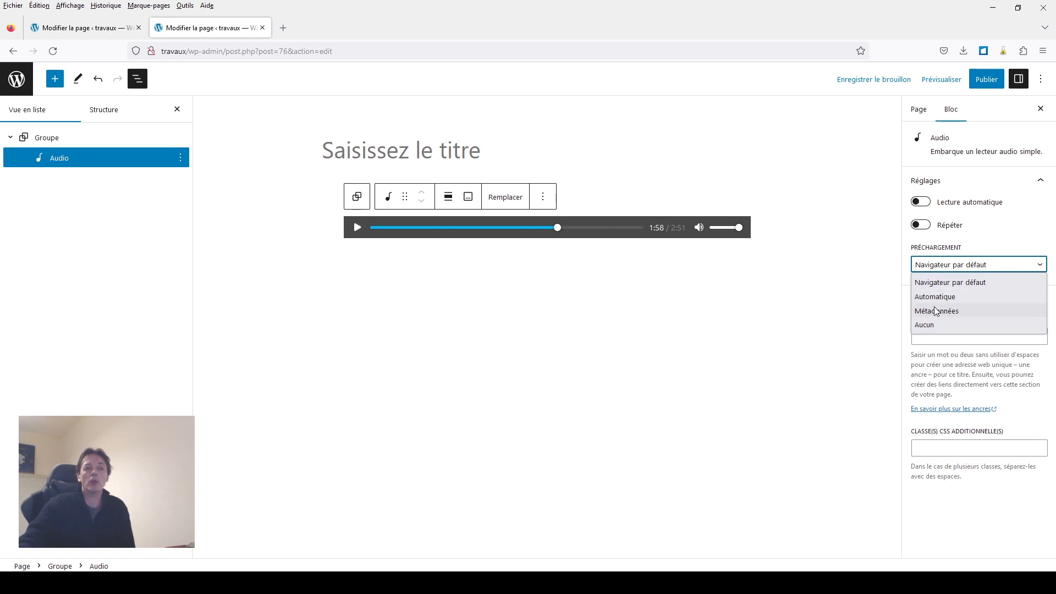
click(971, 245)
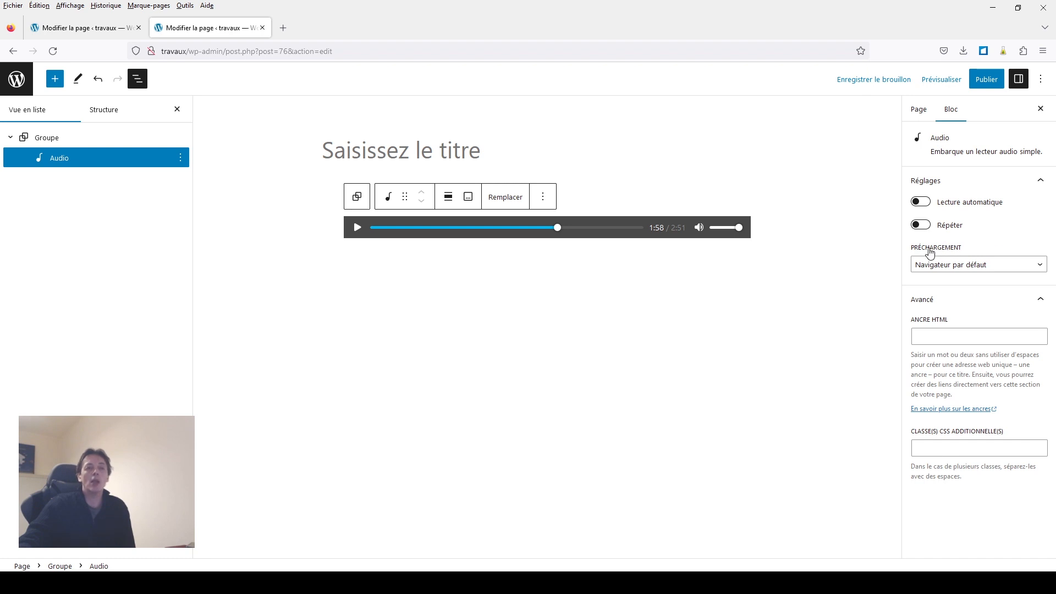
click(980, 268)
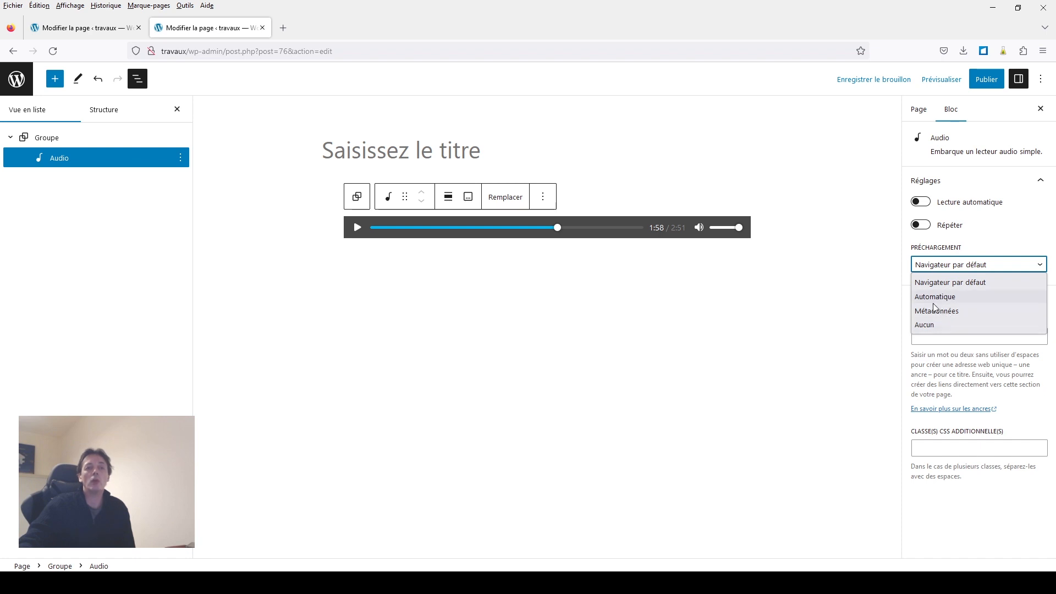
click(951, 269)
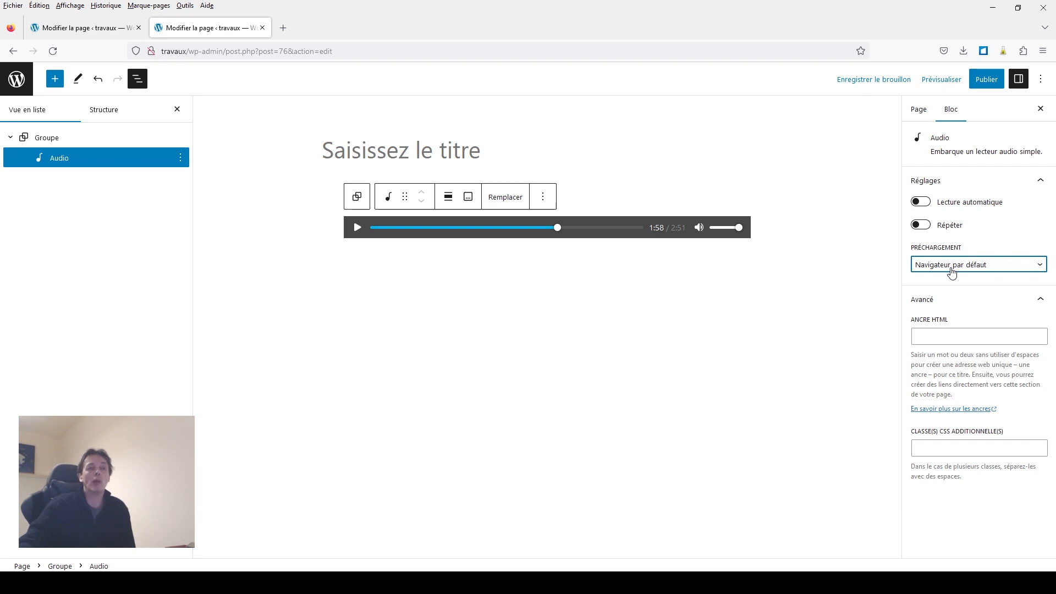
click(951, 267)
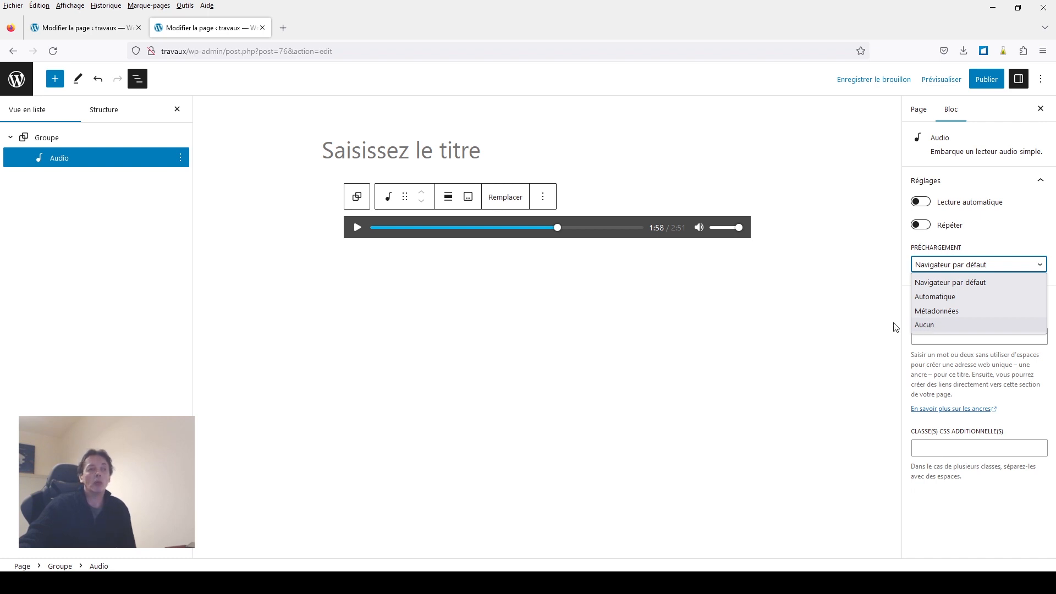
click(714, 294)
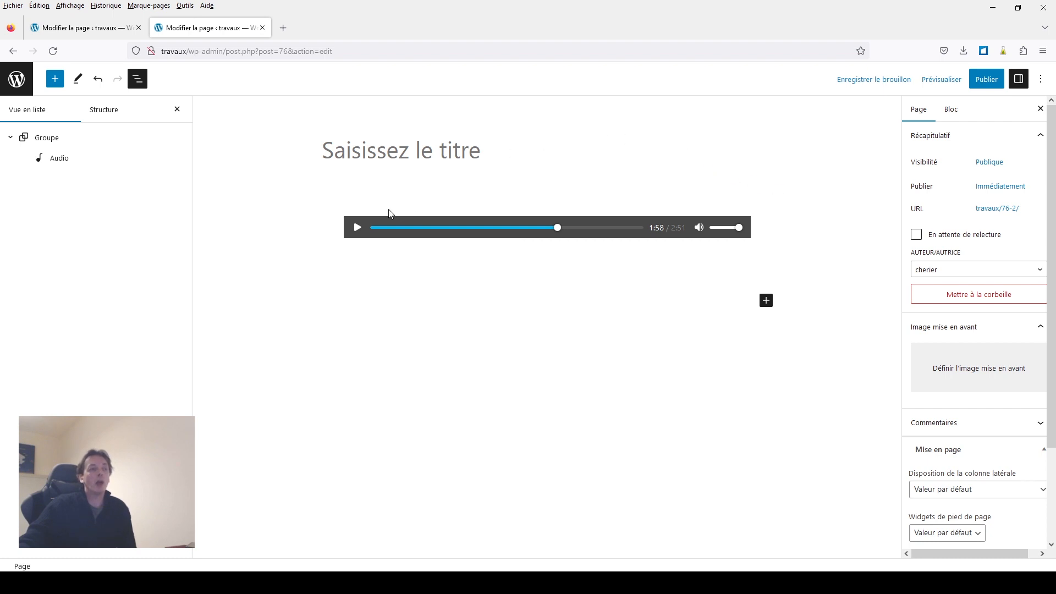
Step: Transform the Audio block into a Fichier block and enter "Mon morceau audio" as its file name
click(445, 221)
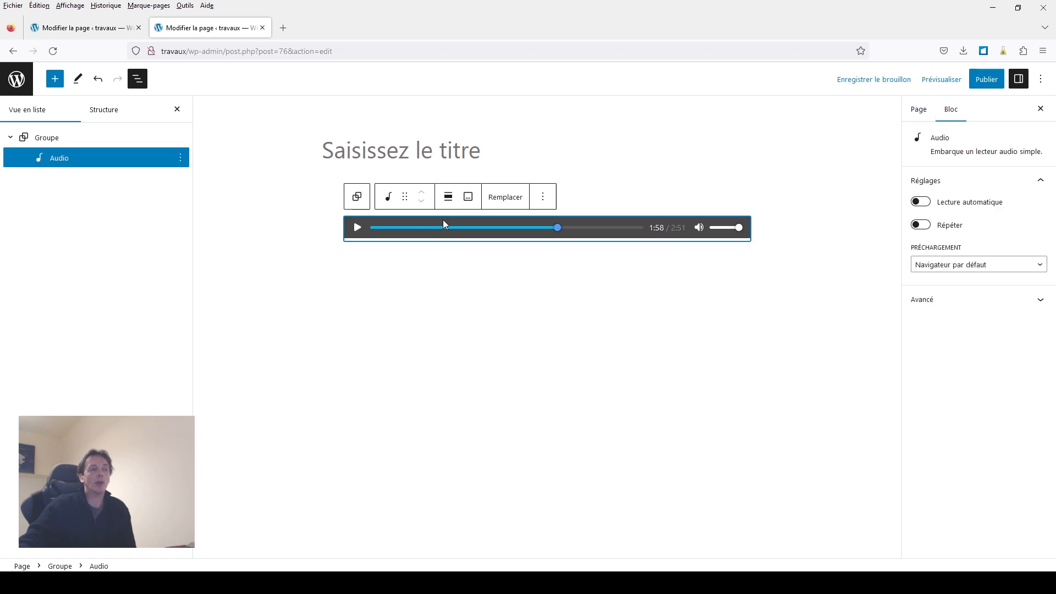
click(389, 205)
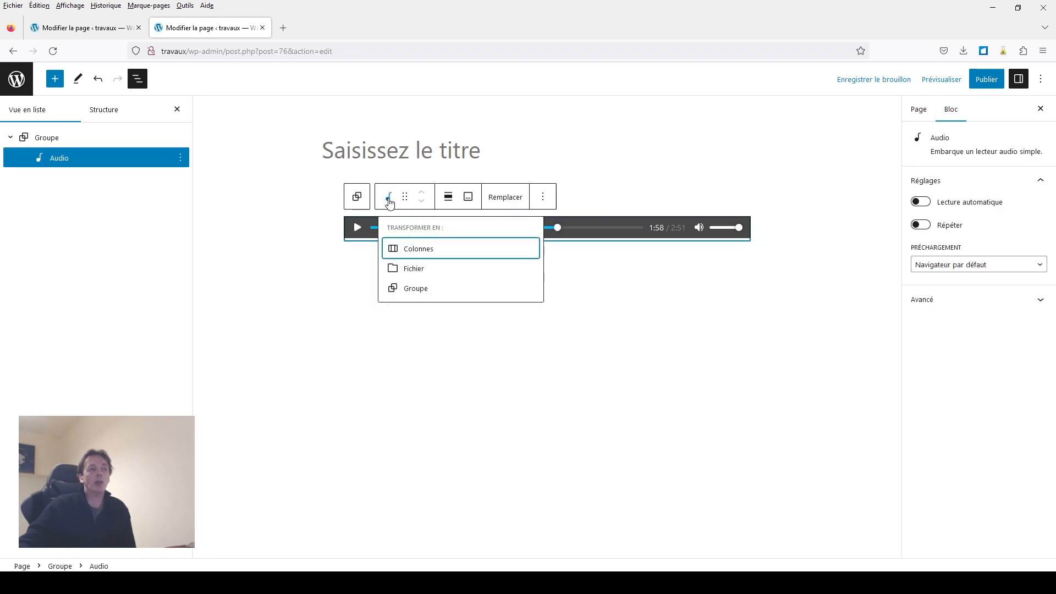
click(404, 270)
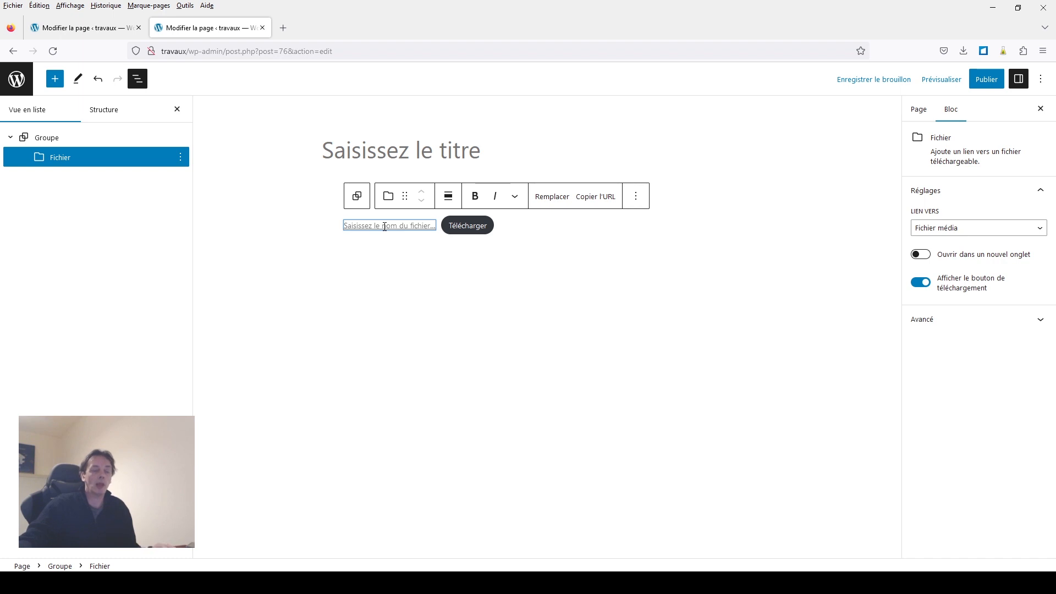
text(Mon)
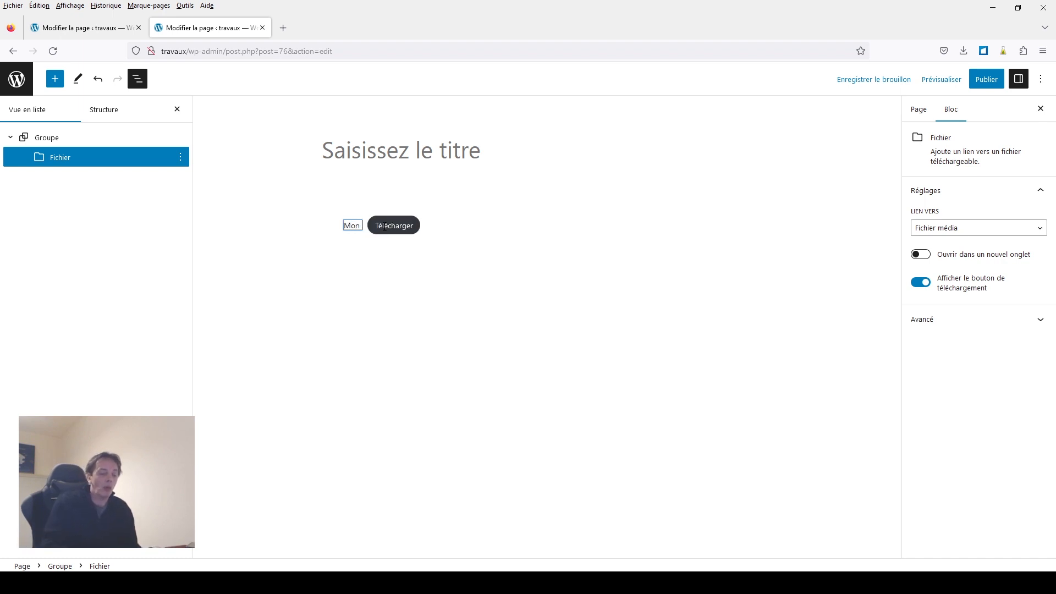
text( morce)
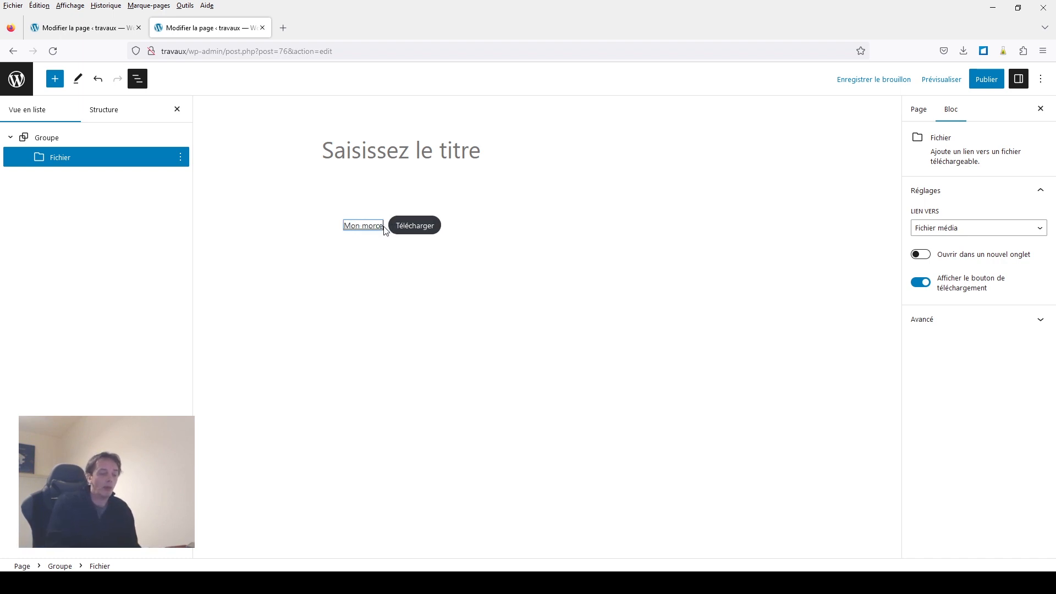
text(au audio)
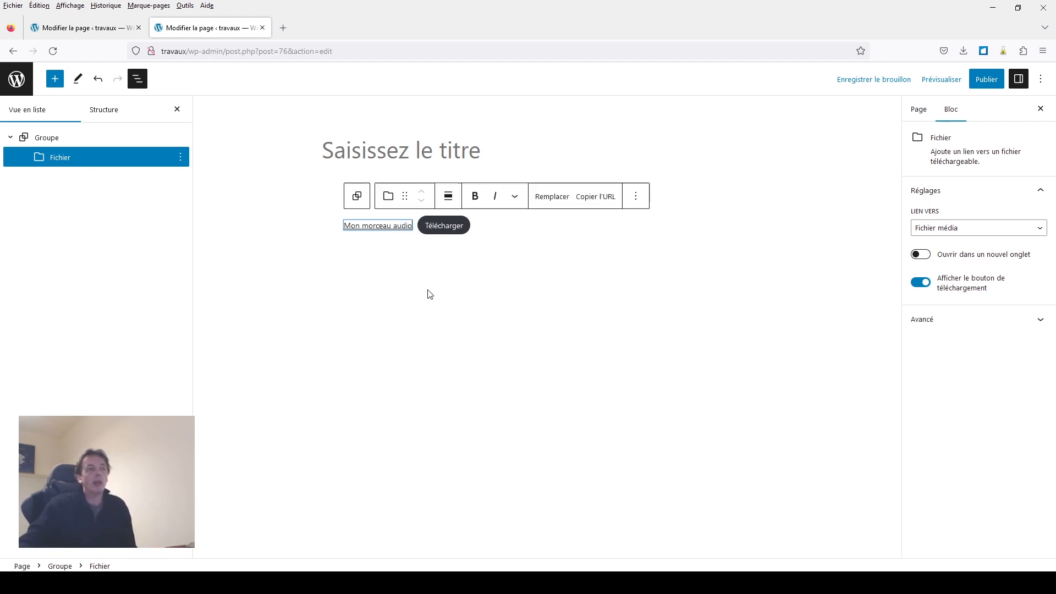
click(427, 272)
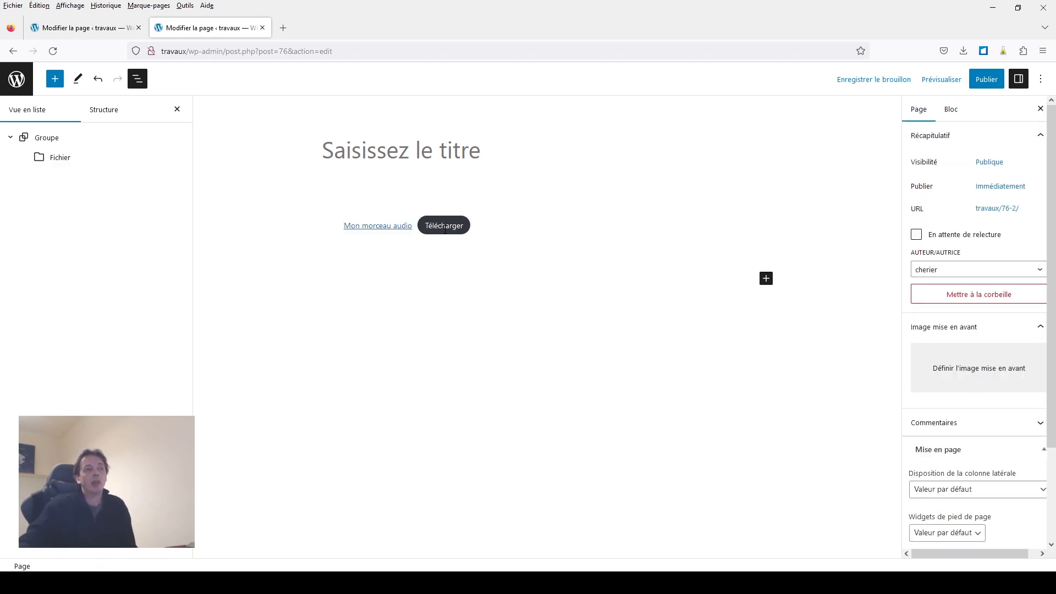
Step: Save the draft and test the mp3 download on the site's view of the page, returning to the other page editor tab
click(875, 81)
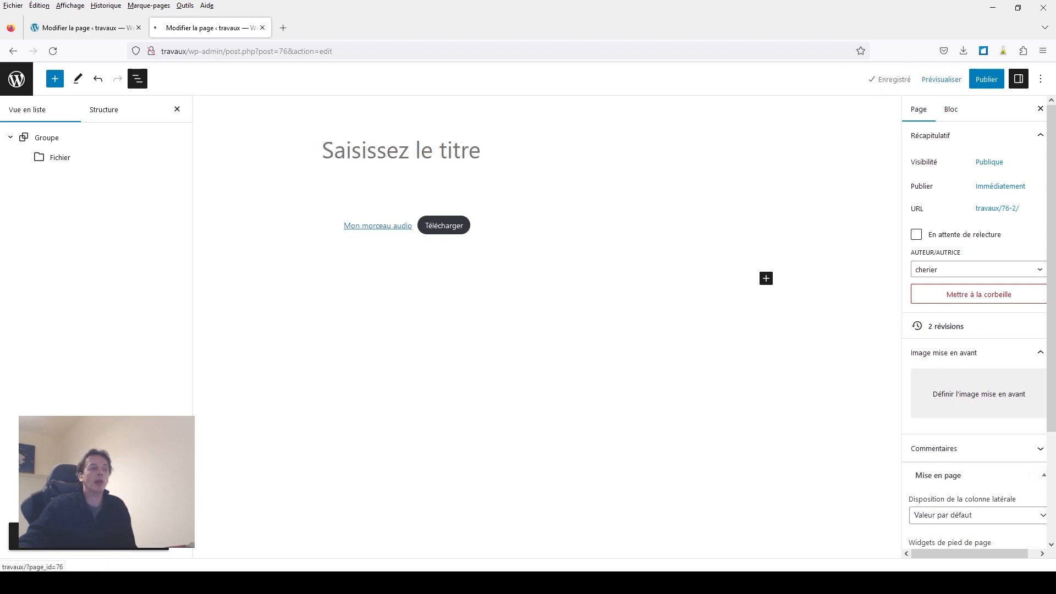
click(144, 536)
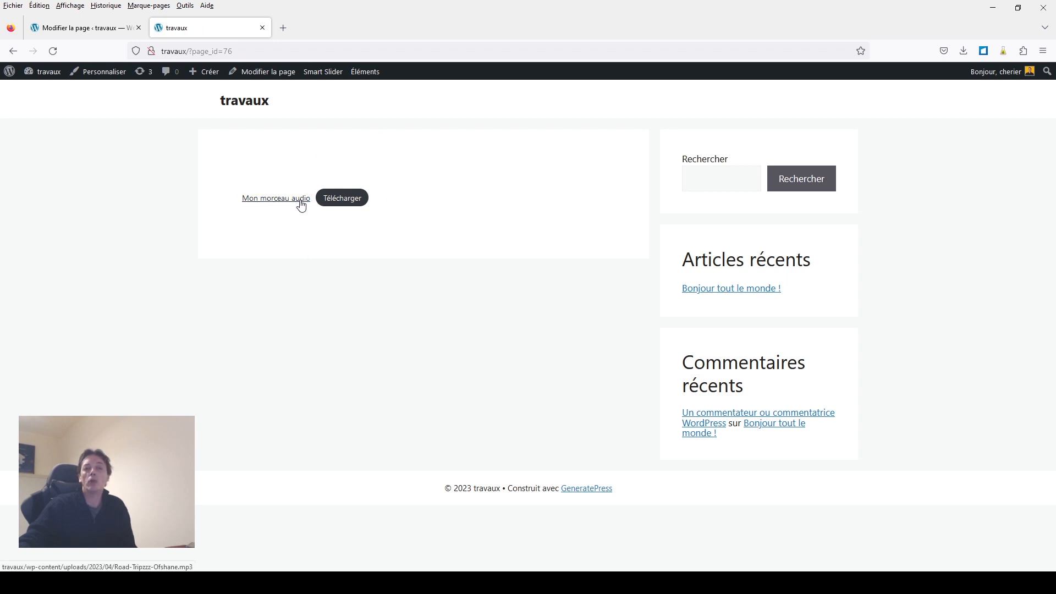
click(335, 202)
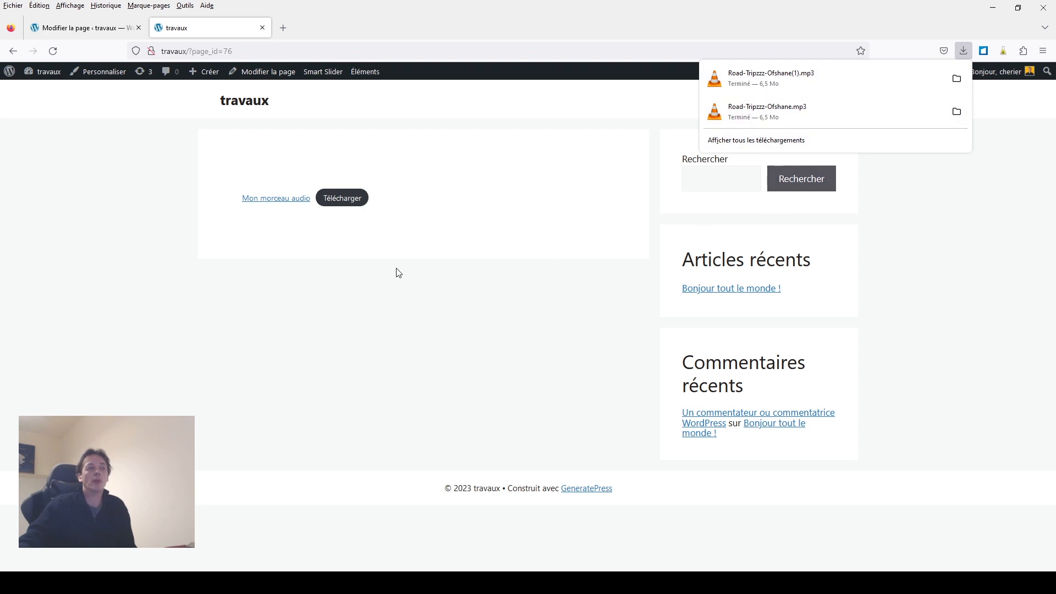
click(113, 30)
click(714, 331)
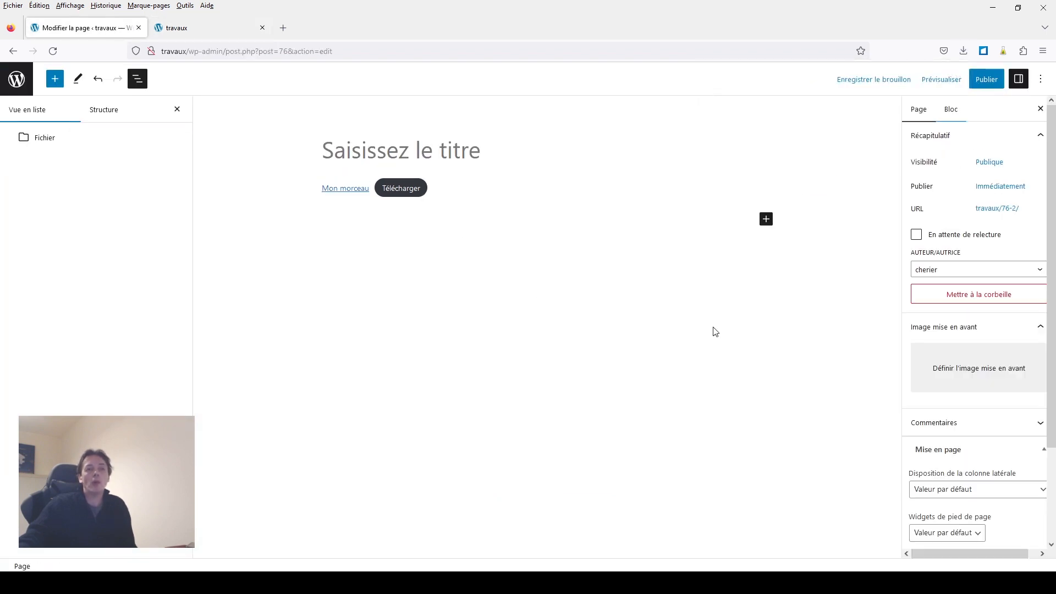